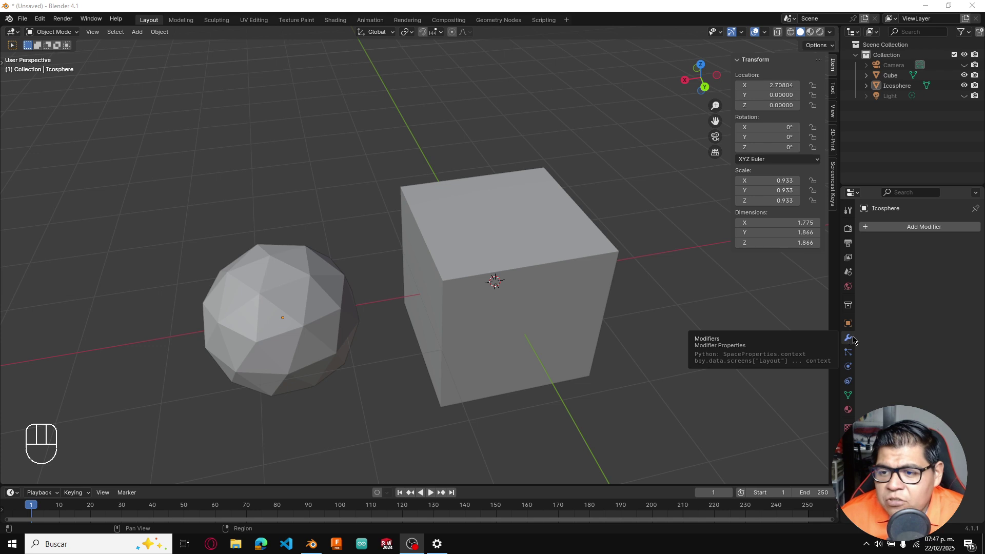
Step: Add a Boolean modifier to the icosphere
{"action": "left_click", "coordinate": [862, 319]}
{"action": "left_click", "coordinate": [848, 323]}
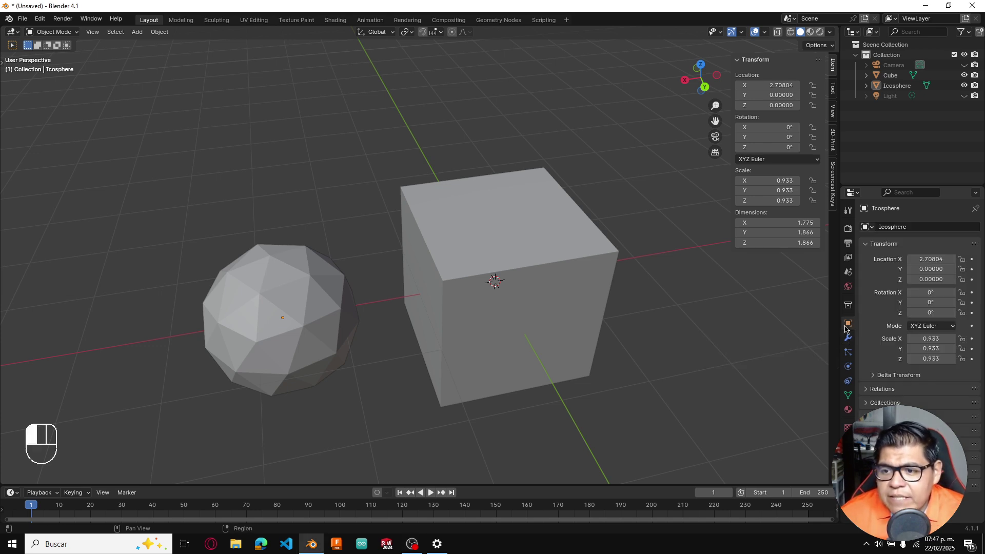
{"action": "left_click", "coordinate": [848, 338]}
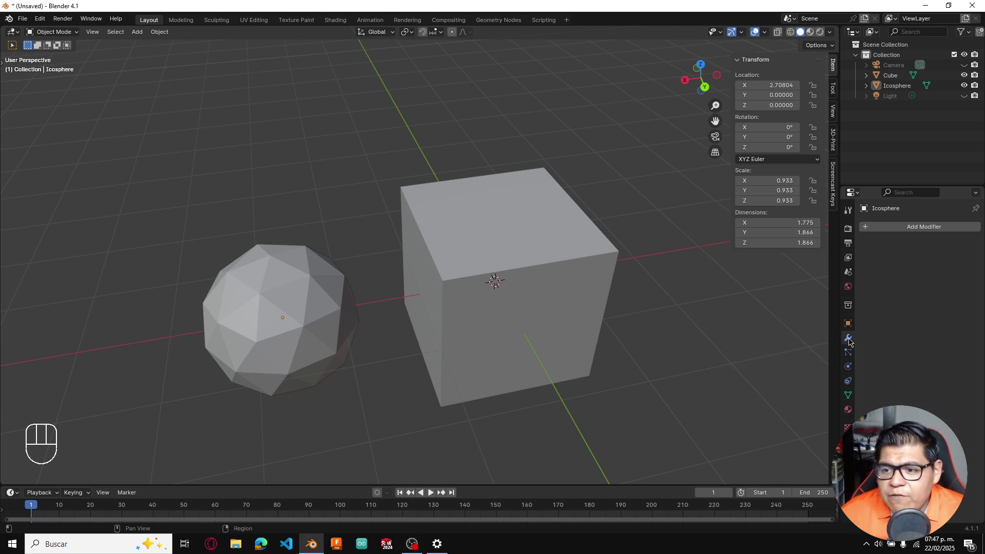
{"action": "left_click", "coordinate": [931, 228]}
{"action": "mouse_move", "coordinate": [930, 234]}
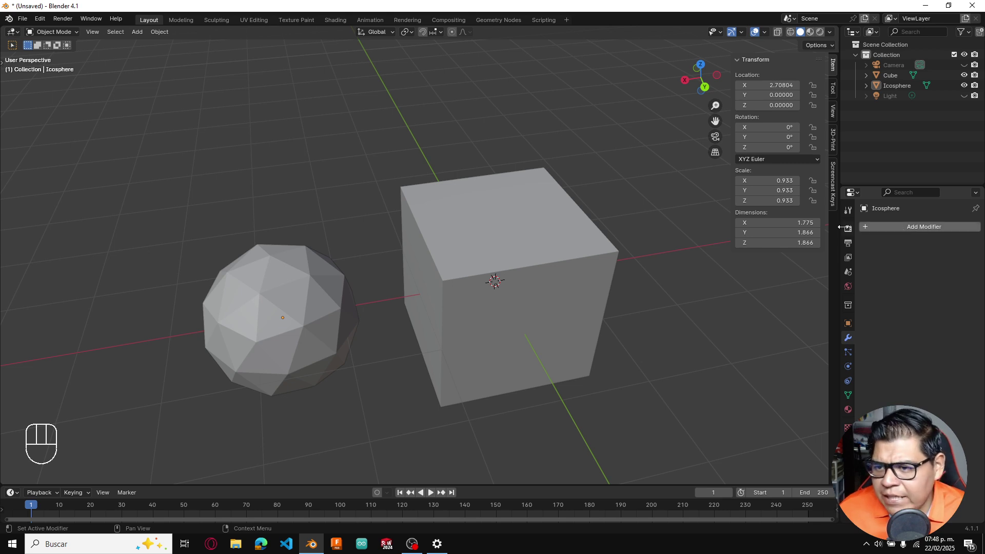
{"action": "left_click", "coordinate": [914, 232]}
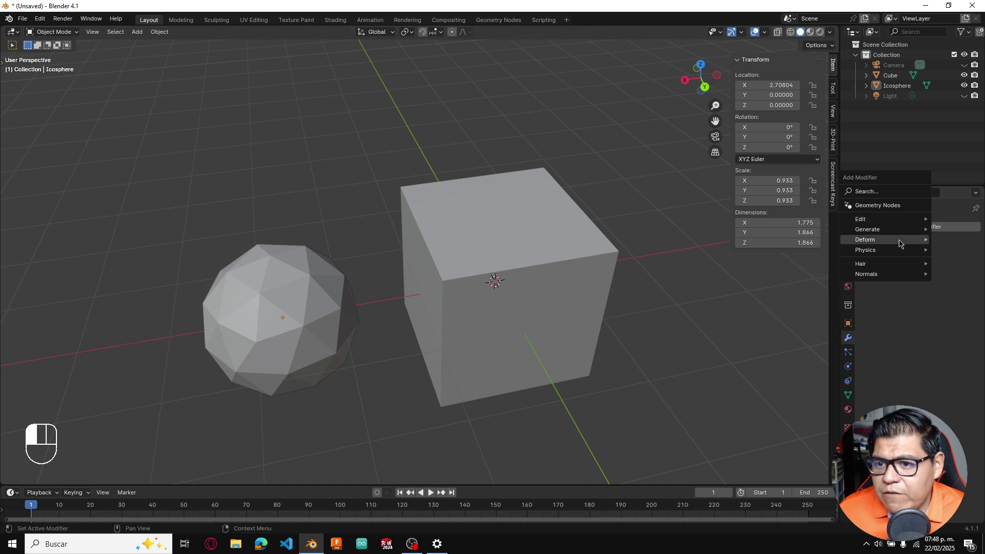
{"action": "mouse_move", "coordinate": [899, 254]}
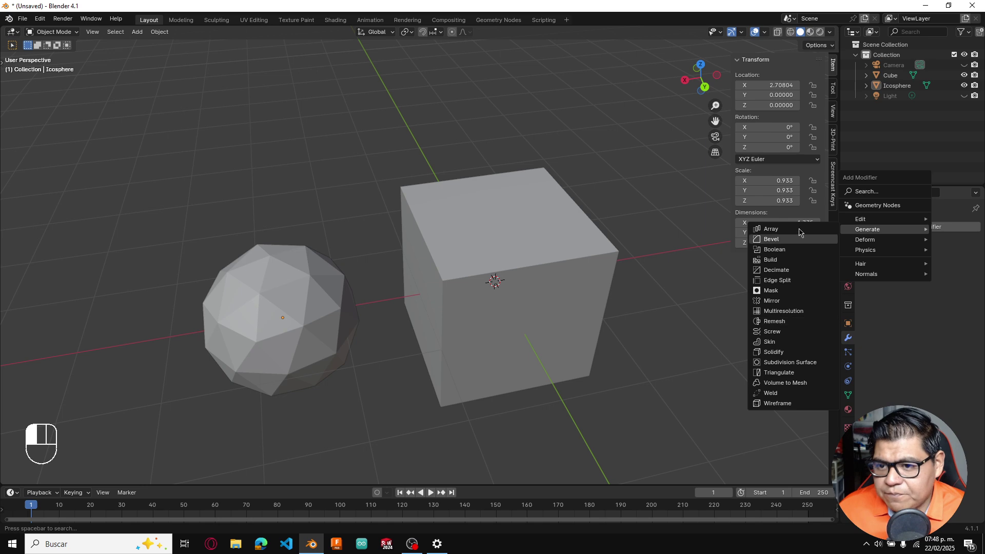
{"action": "left_click", "coordinate": [803, 255]}
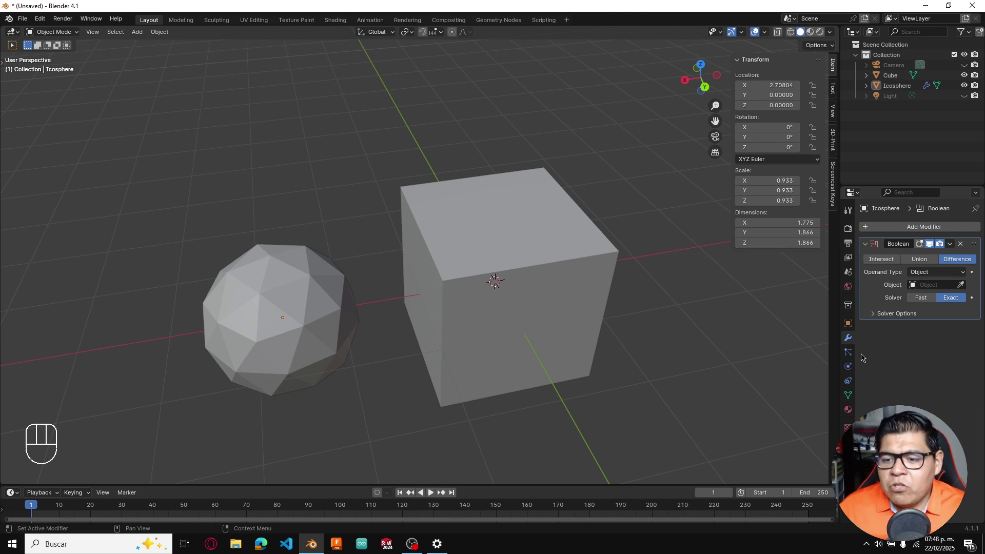
Step: Set the icosphere's Boolean modifier operation to Union
{"action": "left_click", "coordinate": [880, 261]}
{"action": "left_click", "coordinate": [922, 262]}
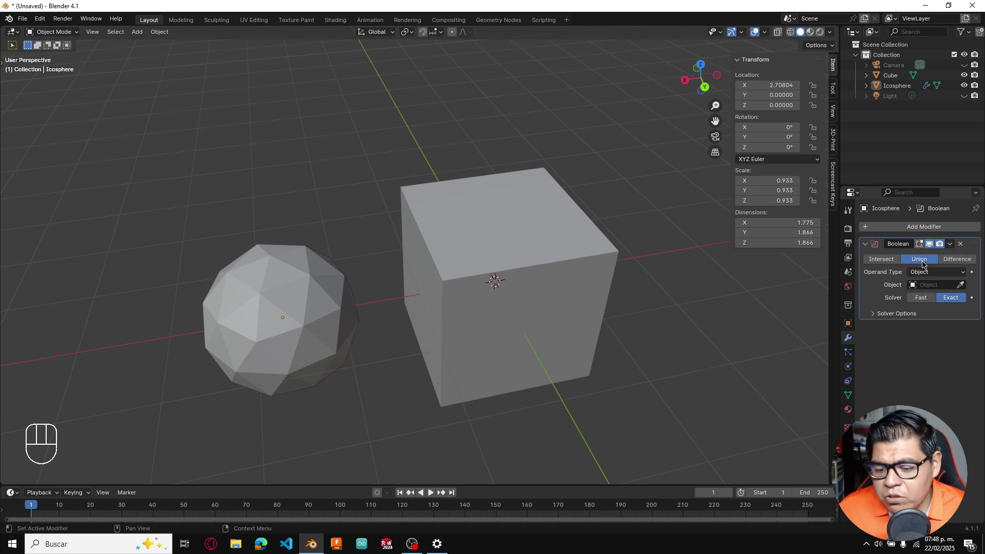
{"action": "left_click", "coordinate": [955, 261]}
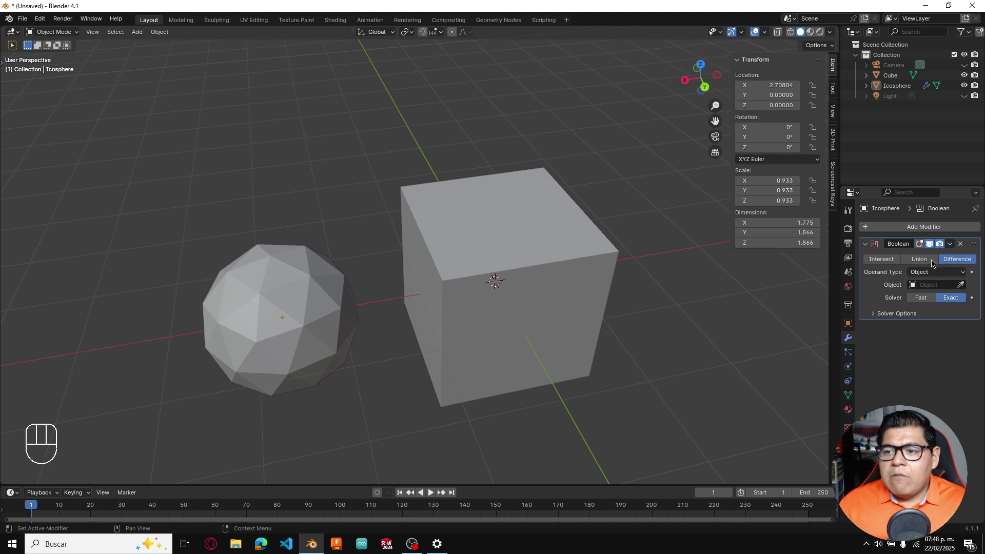
{"action": "left_click", "coordinate": [931, 263]}
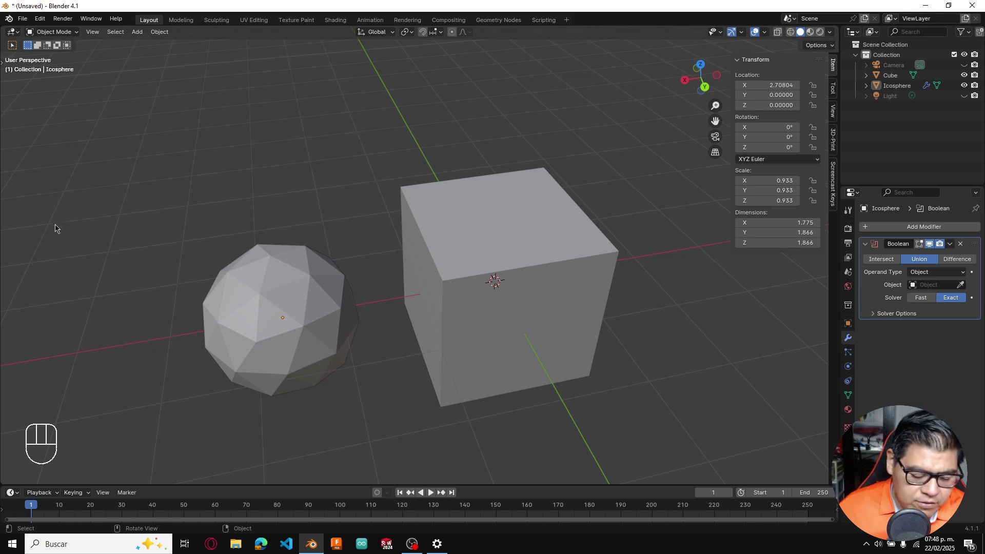
Step: Annotate the empty area above the icosphere with two overlapping circles and the letters "A U" over them
{"action": "key", "text": "t"}
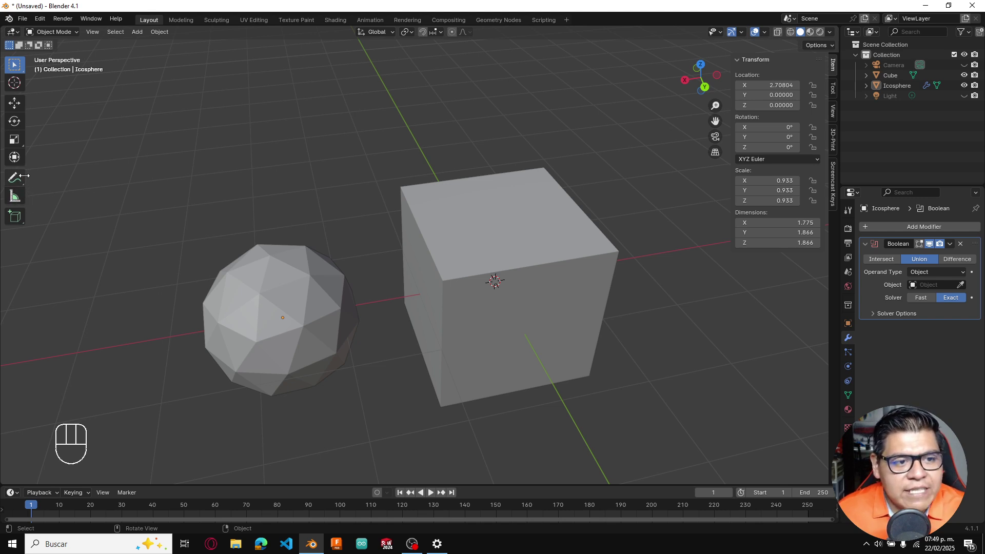
{"action": "left_click", "coordinate": [15, 178]}
{"action": "mouse_move", "coordinate": [230, 100]}
{"action": "left_mouse_down"}
{"action": "mouse_move", "coordinate": [193, 93]}
{"action": "mouse_move", "coordinate": [189, 170]}
{"action": "mouse_move", "coordinate": [237, 164]}
{"action": "mouse_move", "coordinate": [230, 99]}
{"action": "mouse_move", "coordinate": [212, 128]}
{"action": "mouse_move", "coordinate": [246, 173]}
{"action": "mouse_move", "coordinate": [290, 123]}
{"action": "mouse_move", "coordinate": [271, 99]}
{"action": "left_mouse_up"}
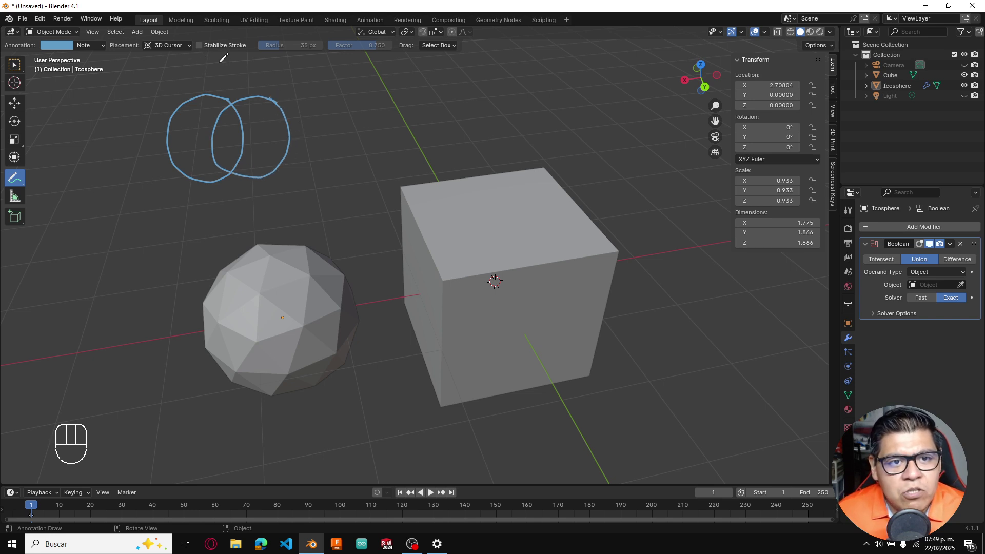
{"action": "mouse_move", "coordinate": [215, 62]}
{"action": "left_mouse_down"}
{"action": "mouse_move", "coordinate": [227, 63]}
{"action": "mouse_move", "coordinate": [182, 79]}
{"action": "mouse_move", "coordinate": [188, 69]}
{"action": "mouse_move", "coordinate": [196, 81]}
{"action": "left_mouse_up"}
{"action": "left_click_drag", "start_coordinate": [184, 75], "coordinate": [194, 76]}
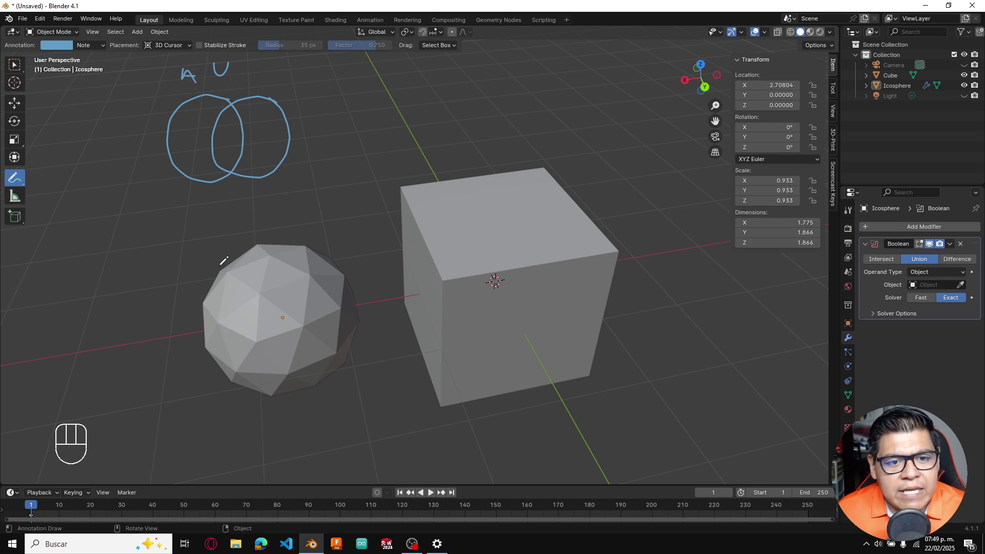
Step: Label the icosphere "A" and the cube "B", then complete "A U B" over the circles and shade both circles
{"action": "mouse_move", "coordinate": [220, 278]}
{"action": "left_mouse_down"}
{"action": "mouse_move", "coordinate": [230, 255]}
{"action": "mouse_move", "coordinate": [239, 277]}
{"action": "mouse_move", "coordinate": [239, 266]}
{"action": "mouse_move", "coordinate": [216, 250]}
{"action": "left_mouse_up"}
{"action": "left_click_drag", "start_coordinate": [201, 245], "coordinate": [216, 242]}
{"action": "left_click_drag", "start_coordinate": [463, 149], "coordinate": [467, 172]}
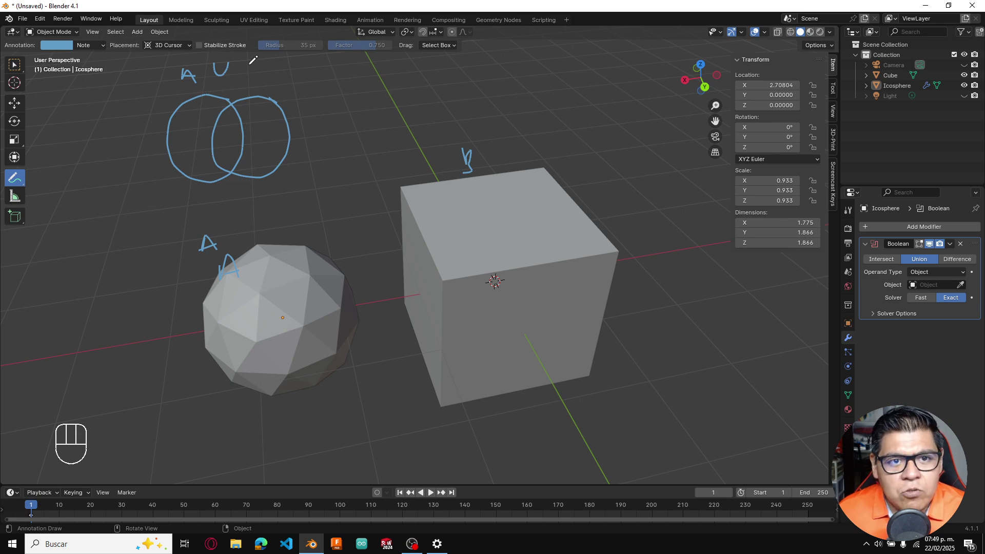
{"action": "mouse_move", "coordinate": [249, 67]}
{"action": "left_mouse_down"}
{"action": "mouse_move", "coordinate": [256, 82]}
{"action": "mouse_move", "coordinate": [218, 96]}
{"action": "mouse_move", "coordinate": [180, 149]}
{"action": "mouse_move", "coordinate": [208, 165]}
{"action": "mouse_move", "coordinate": [192, 143]}
{"action": "mouse_move", "coordinate": [212, 103]}
{"action": "mouse_move", "coordinate": [195, 135]}
{"action": "left_mouse_up"}
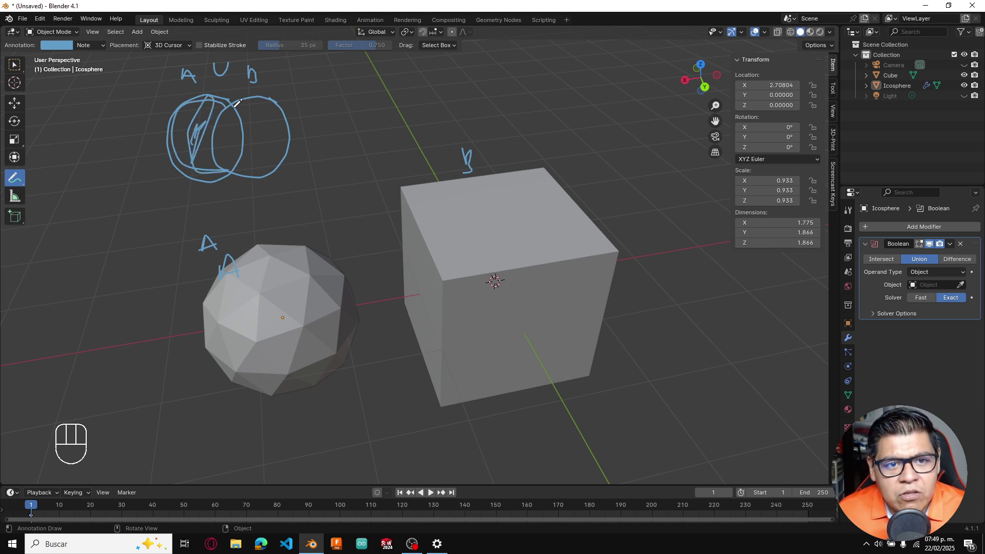
{"action": "mouse_move", "coordinate": [261, 100]}
{"action": "left_mouse_down"}
{"action": "mouse_move", "coordinate": [241, 106]}
{"action": "mouse_move", "coordinate": [256, 165]}
{"action": "mouse_move", "coordinate": [280, 132]}
{"action": "mouse_move", "coordinate": [224, 142]}
{"action": "mouse_move", "coordinate": [276, 163]}
{"action": "mouse_move", "coordinate": [256, 148]}
{"action": "mouse_move", "coordinate": [274, 171]}
{"action": "left_mouse_up"}
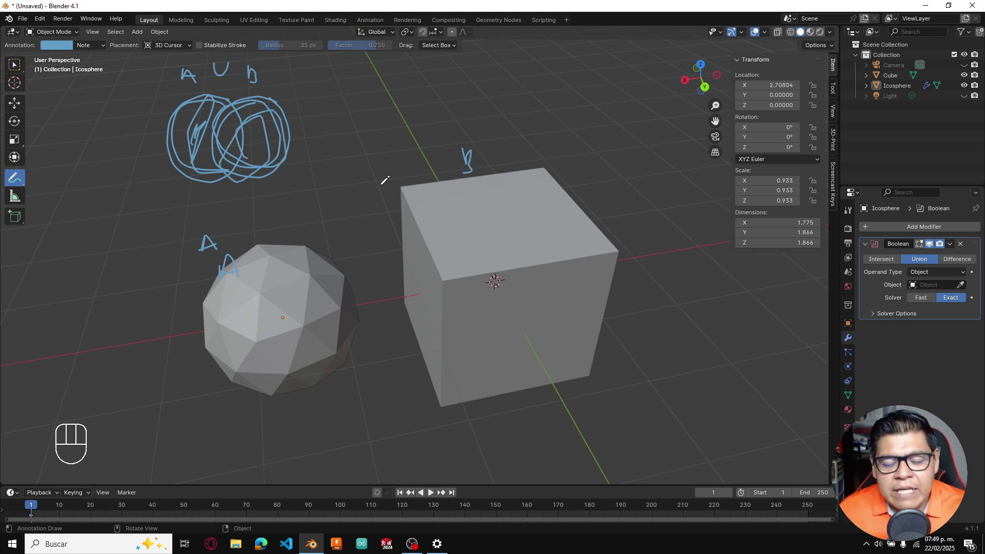
{"action": "key", "text": "Escape"}
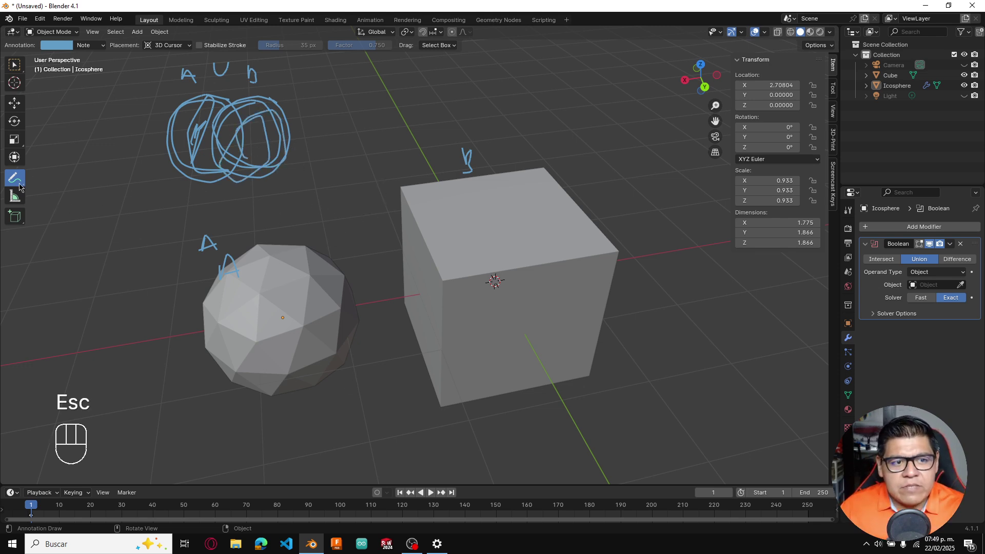
Step: Erase all the annotation strokes from the viewport and return to the Annotate tool
{"action": "left_click_drag", "start_coordinate": [14, 182], "coordinate": [62, 242]}
{"action": "mouse_move", "coordinate": [226, 77]}
{"action": "left_mouse_down"}
{"action": "mouse_move", "coordinate": [268, 143]}
{"action": "mouse_move", "coordinate": [205, 150]}
{"action": "mouse_move", "coordinate": [218, 286]}
{"action": "mouse_move", "coordinate": [468, 162]}
{"action": "mouse_move", "coordinate": [432, 216]}
{"action": "left_mouse_up"}
{"action": "key", "text": "Escape"}
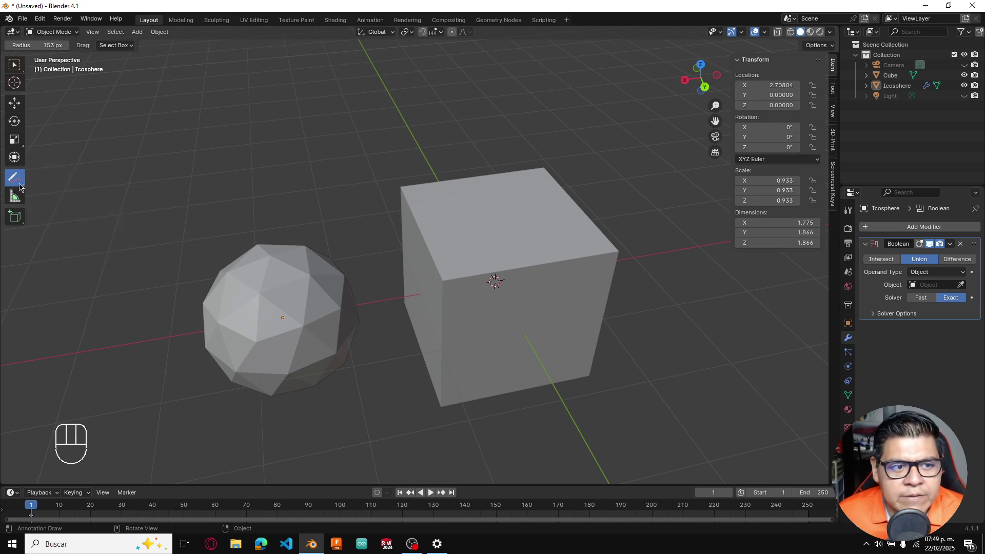
{"action": "left_click_drag", "start_coordinate": [15, 178], "coordinate": [40, 182]}
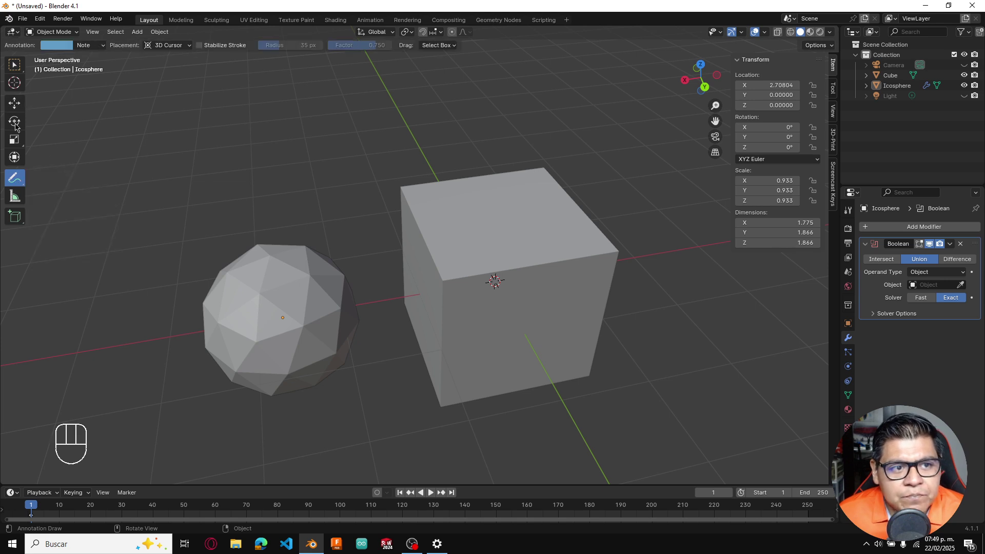
Step: Move the icosphere along the global X axis to about X 1.62 so it partly overlaps the cube
{"action": "left_click", "coordinate": [14, 103]}
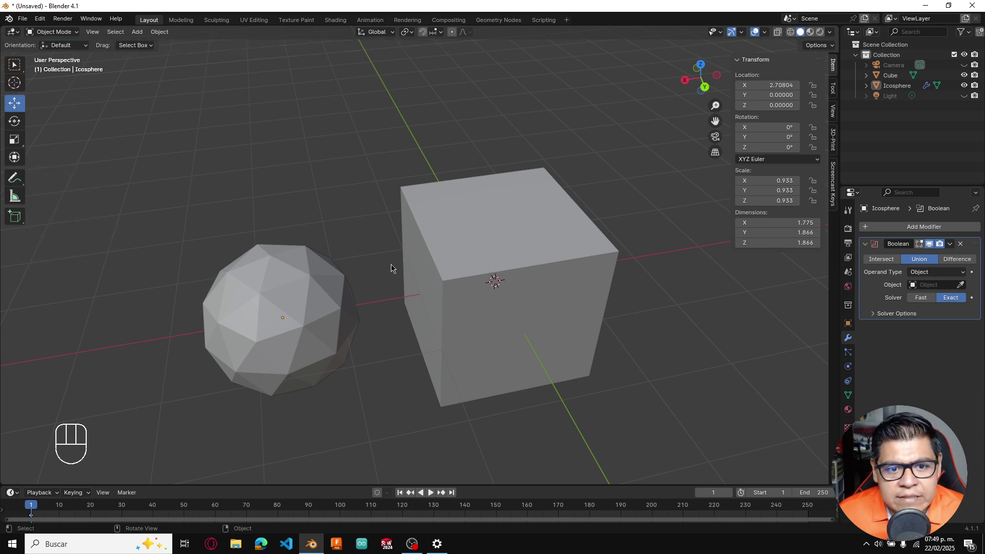
{"action": "left_click", "coordinate": [333, 284]}
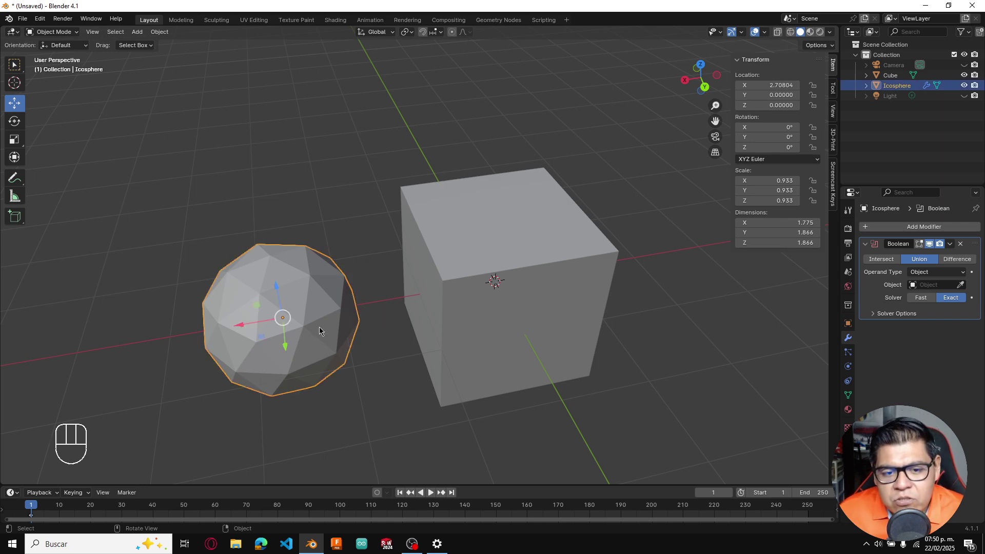
{"action": "key", "text": "g"}
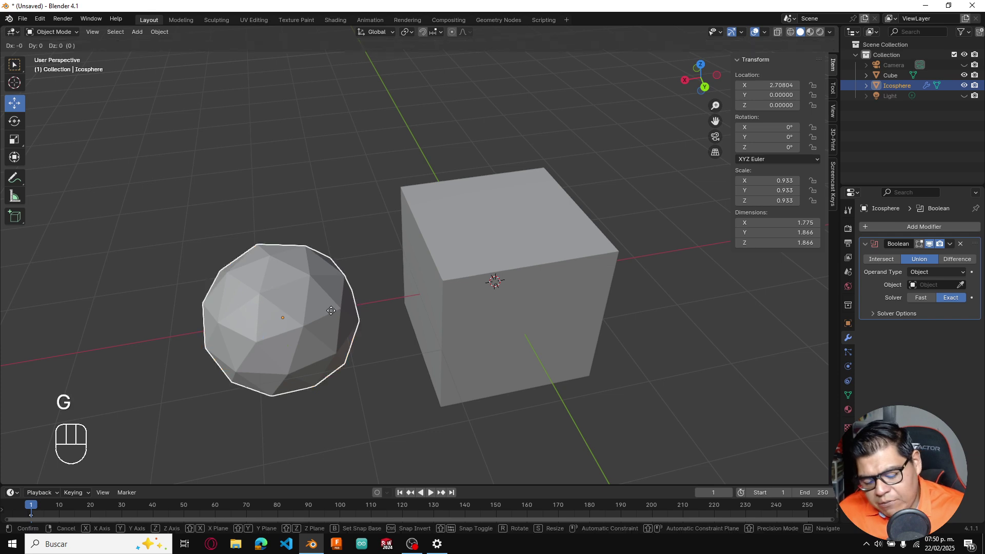
{"action": "key", "text": "x"}
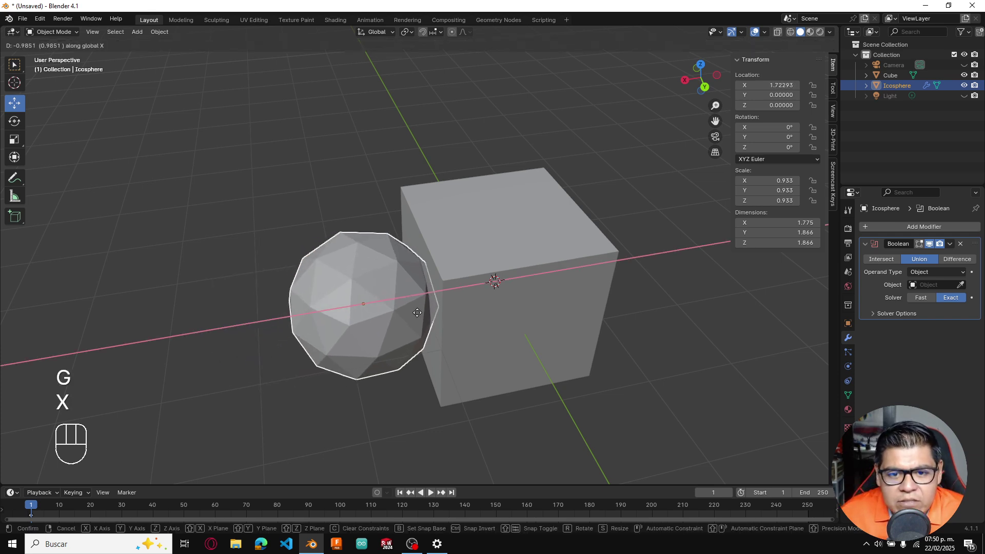
{"action": "left_click", "coordinate": [449, 317]}
{"action": "scroll", "coordinate": [449, 313], "scroll_direction": "down", "scroll_amount": 3}
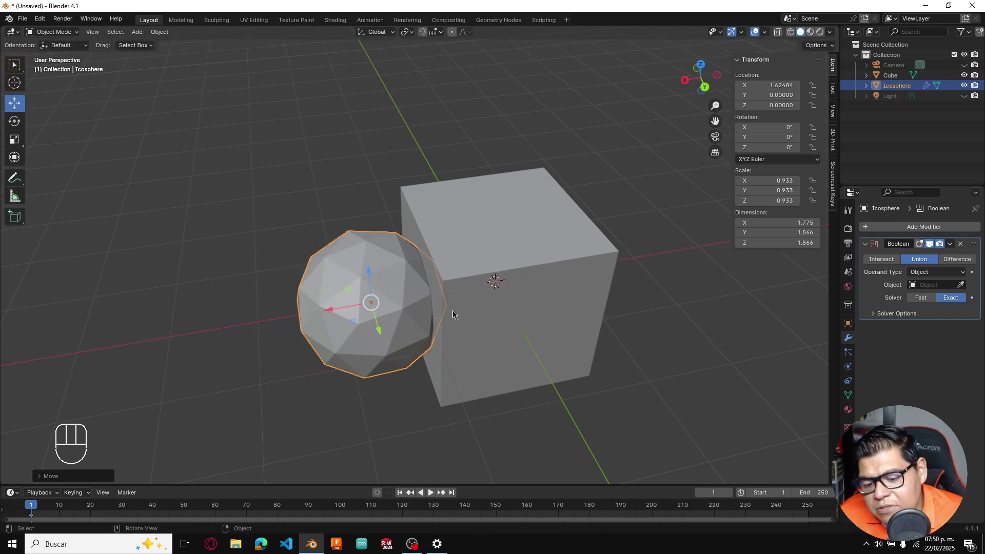
{"action": "scroll", "coordinate": [453, 314], "scroll_direction": "up", "scroll_amount": 4}
{"action": "scroll", "coordinate": [453, 314], "scroll_direction": "up", "scroll_amount": 2}
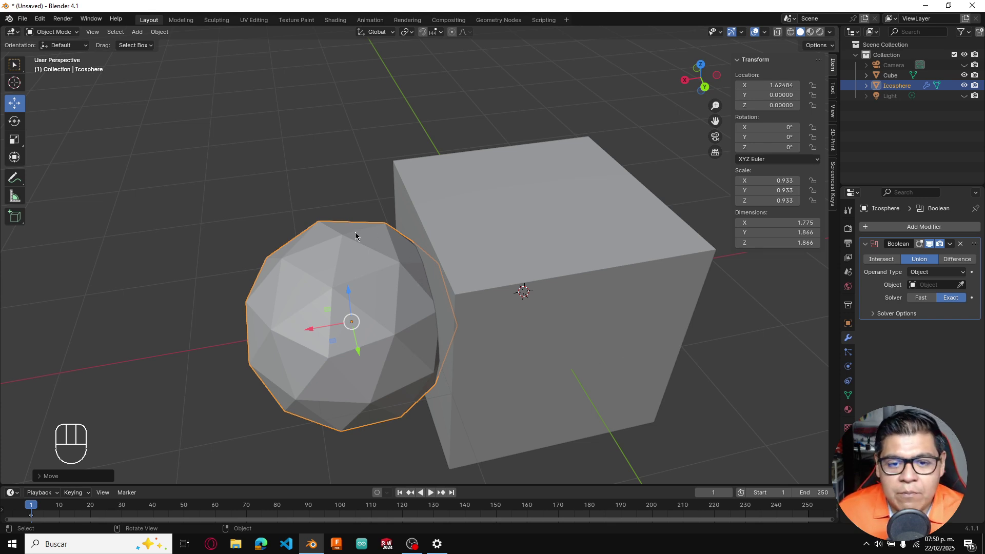
Step: Examine the overlap between the icosphere and cube in wireframe from the right and front orthographic views, then restore solid shading
{"action": "key", "text": "z"}
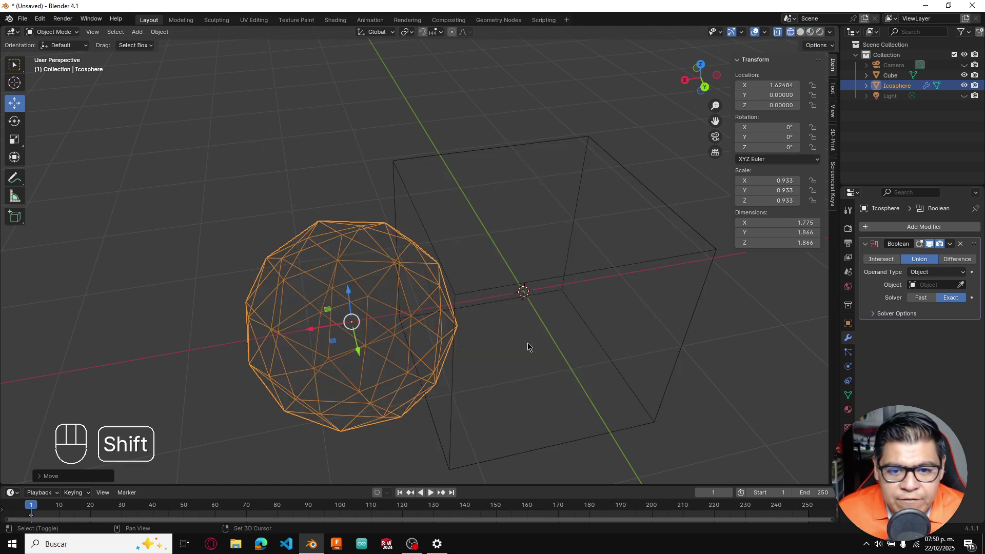
{"action": "middle_click_drag", "start_coordinate": [512, 305], "coordinate": [493, 243], "text": "shift"}
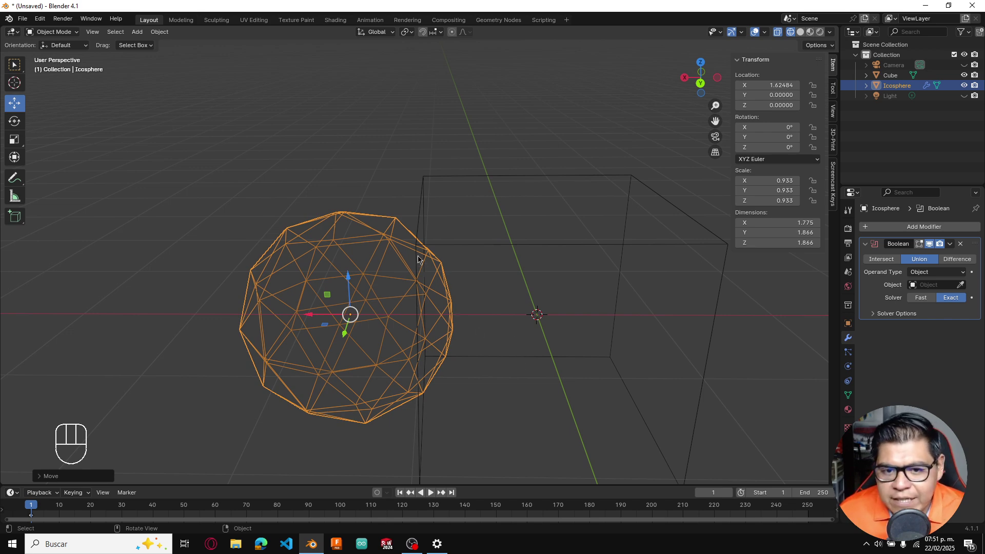
{"action": "middle_click_drag", "start_coordinate": [441, 268], "coordinate": [448, 277]}
{"action": "key", "text": "KP_3"}
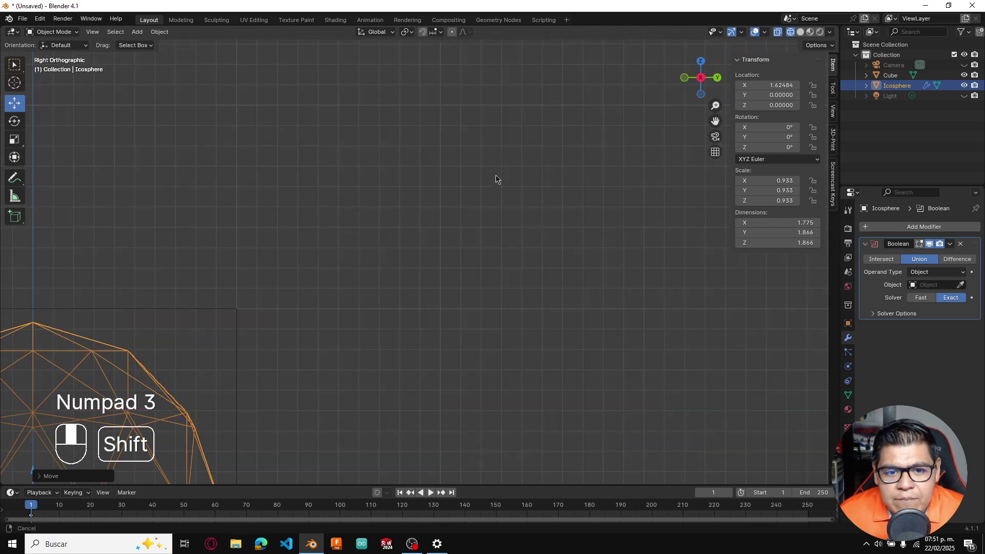
{"action": "middle_click_drag", "start_coordinate": [496, 180], "coordinate": [574, 119], "text": "shift"}
{"action": "key", "text": "KP_1"}
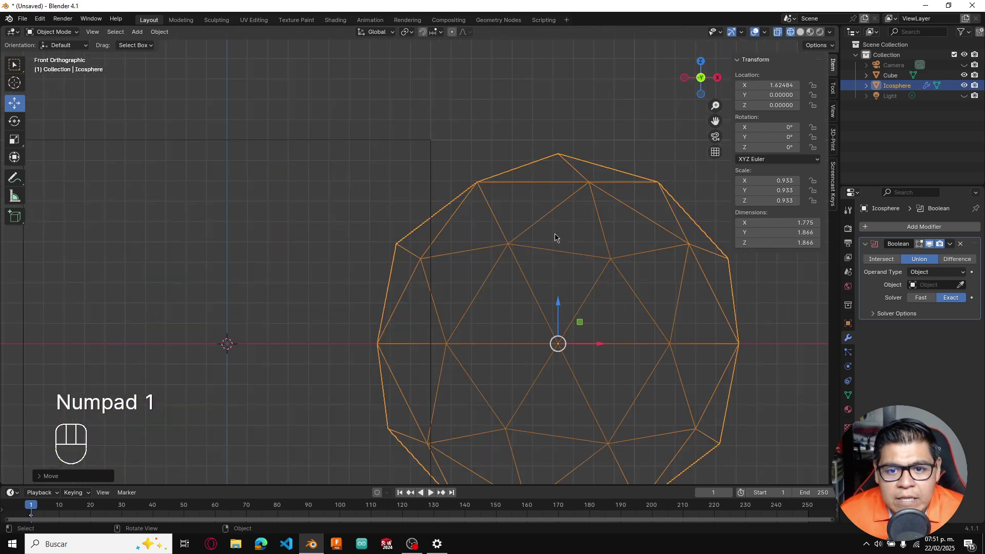
{"action": "middle_click_drag", "start_coordinate": [531, 276], "coordinate": [529, 205], "text": "shift"}
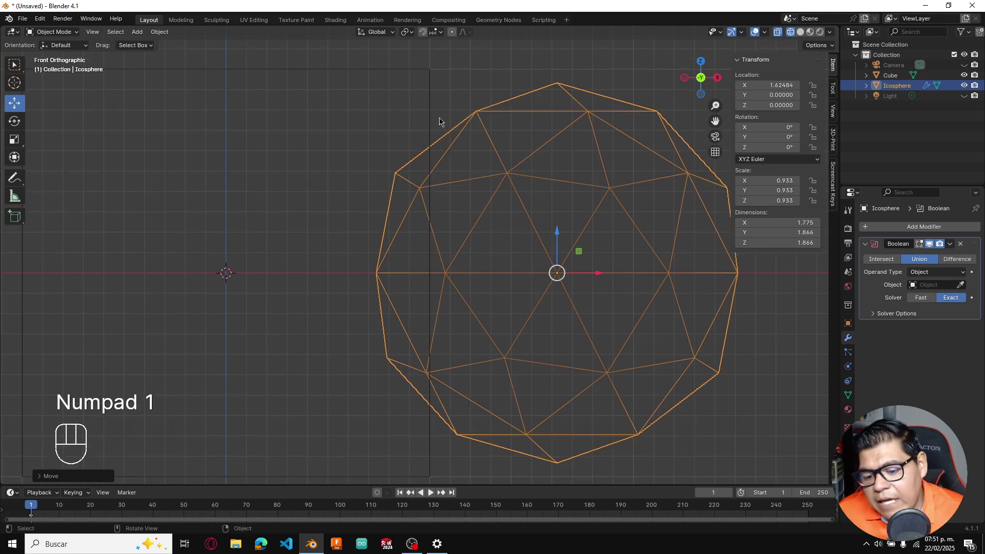
{"action": "key", "text": "shift"}
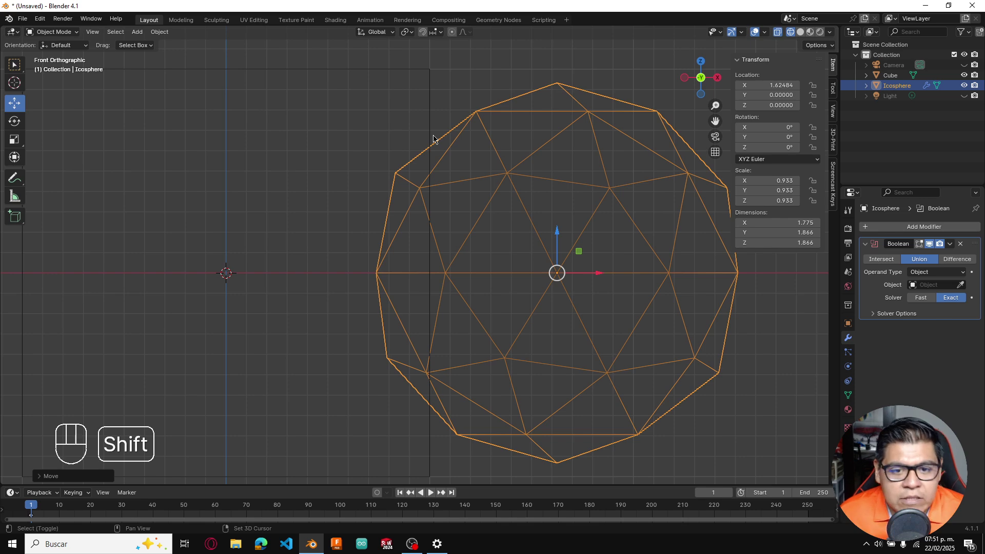
{"action": "key", "text": "shift+z"}
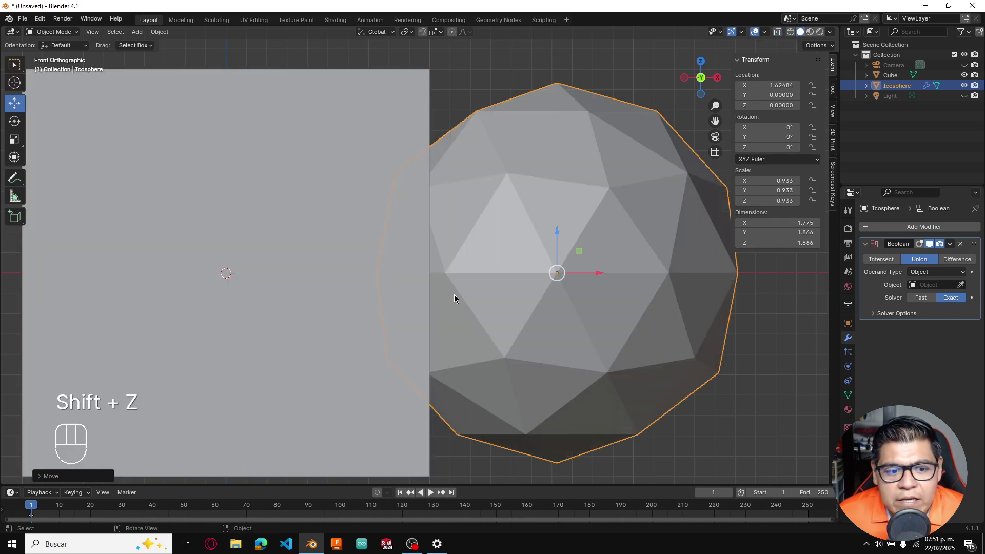
Step: Compare the overlapping icosphere and cube in wireframe and solid shading from a perspective angle, then deselect everything
{"action": "middle_click_drag", "start_coordinate": [546, 296], "coordinate": [534, 319]}
{"action": "scroll", "coordinate": [534, 319], "scroll_direction": "down", "scroll_amount": 6}
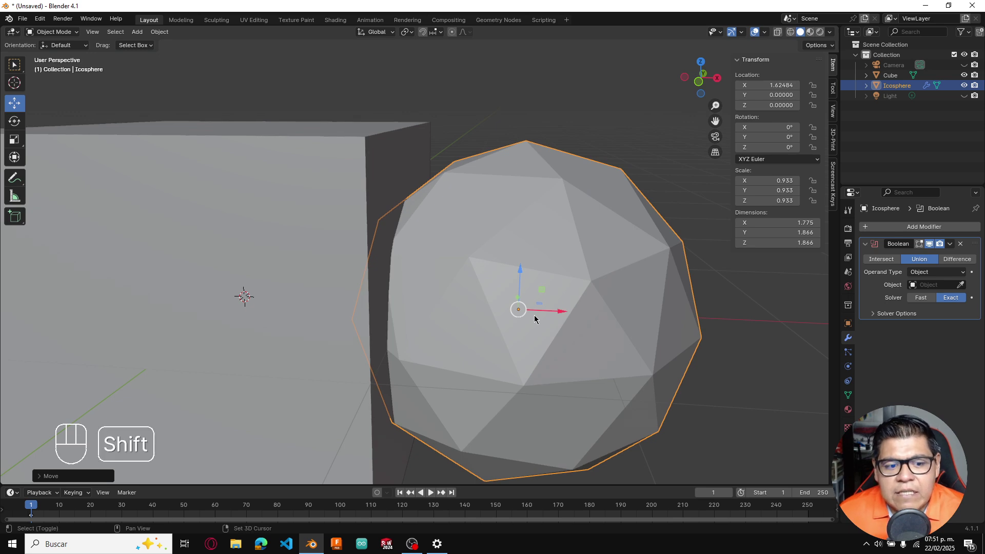
{"action": "key", "text": "shift+z"}
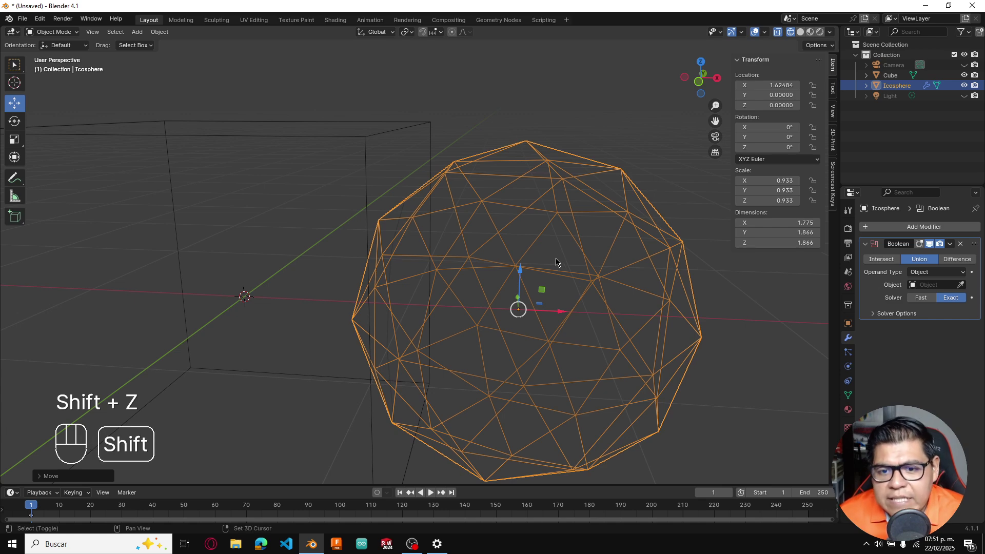
{"action": "key", "text": "shift+z"}
{"action": "scroll", "coordinate": [648, 350], "scroll_direction": "down", "scroll_amount": 4}
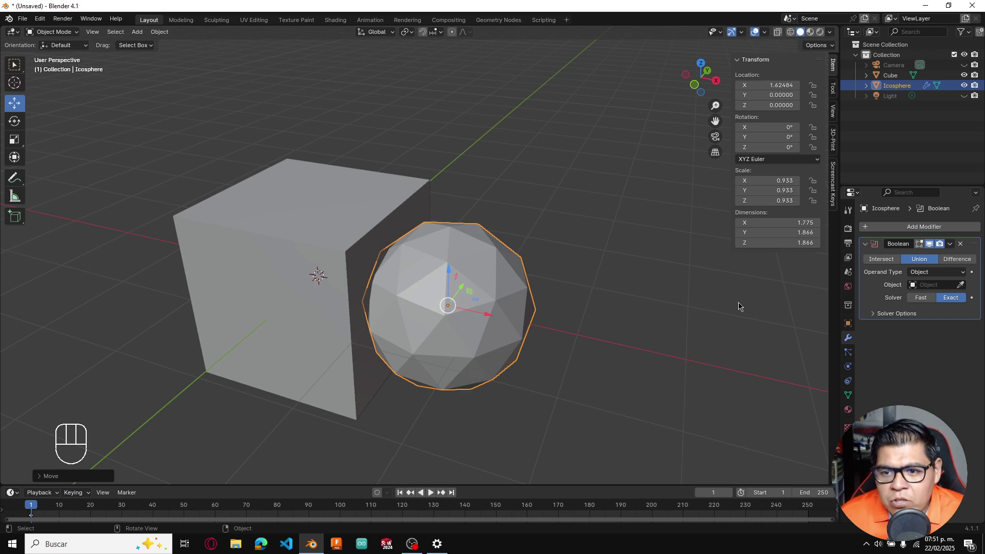
{"action": "left_click", "coordinate": [584, 267]}
{"action": "key", "text": "alt+a"}
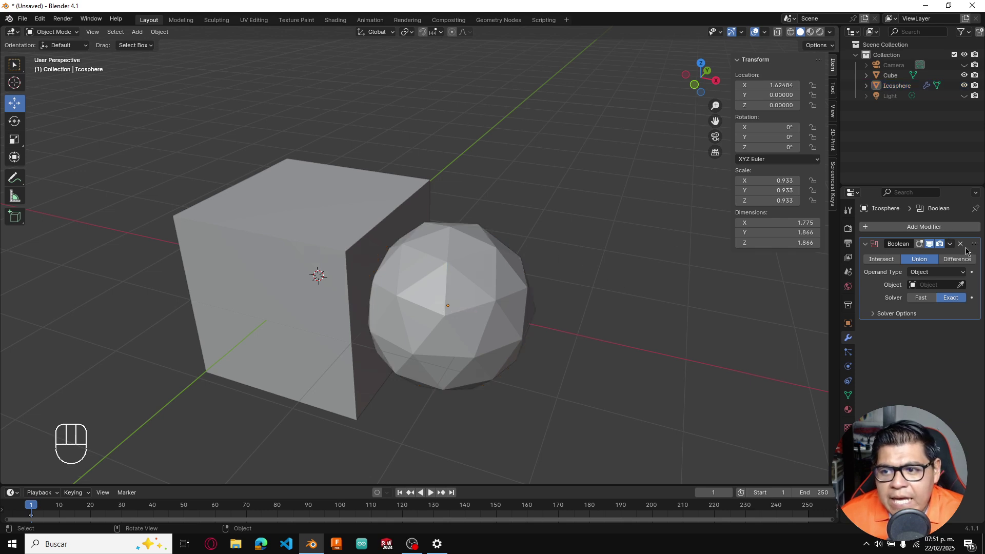
Step: Remove the Boolean modifier from the icosphere, then check the cube and icosphere selections and deselect everything
{"action": "left_click", "coordinate": [960, 244]}
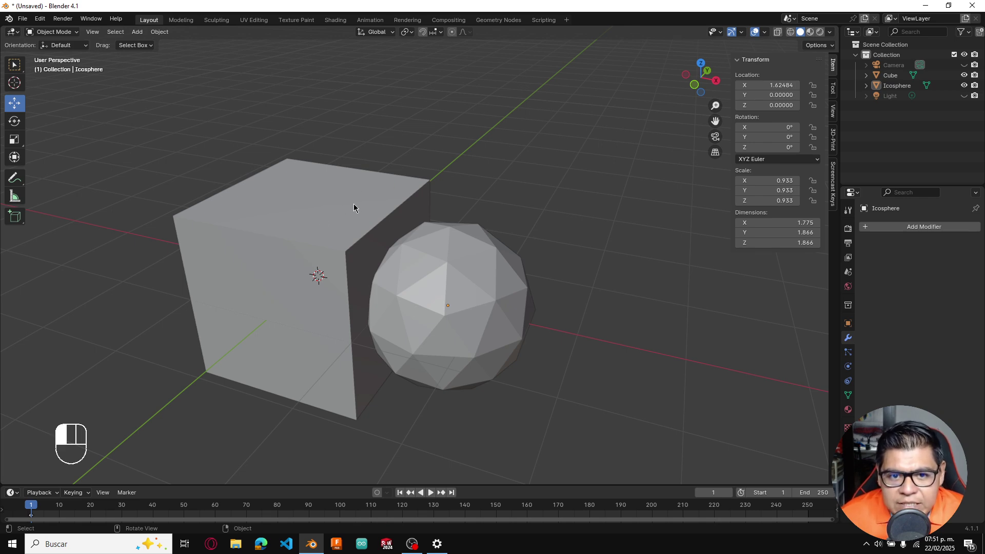
{"action": "left_click", "coordinate": [379, 246]}
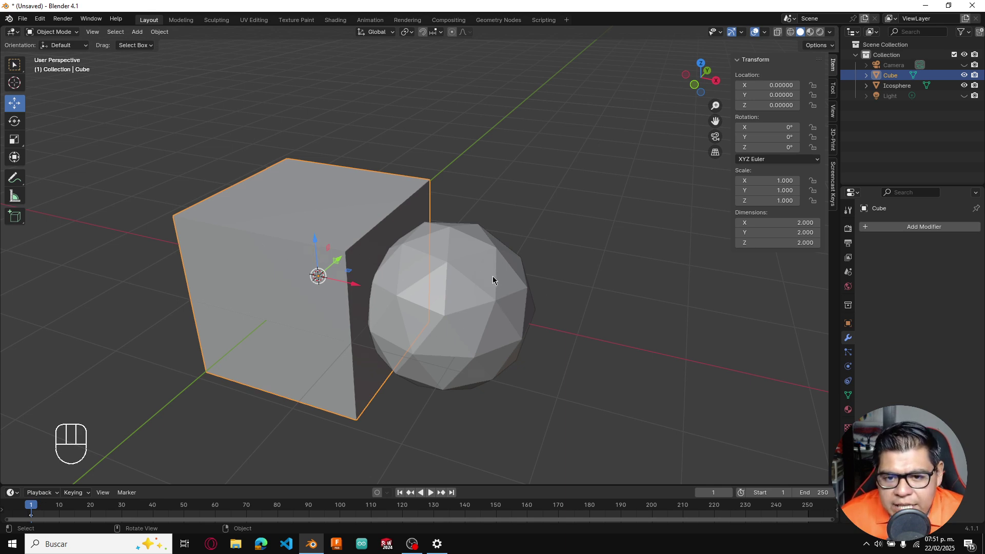
{"action": "key", "text": "shift"}
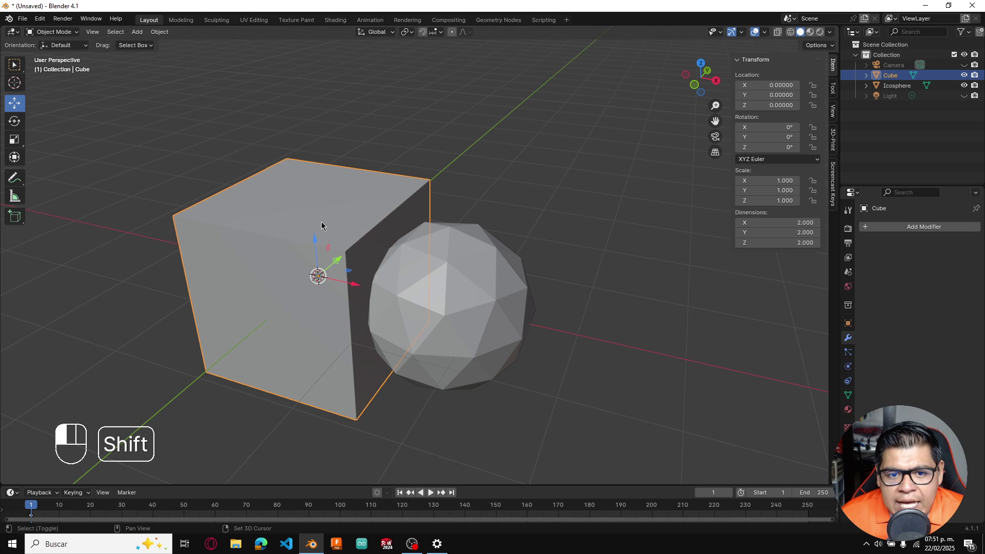
{"action": "left_click", "coordinate": [507, 309], "text": "shift"}
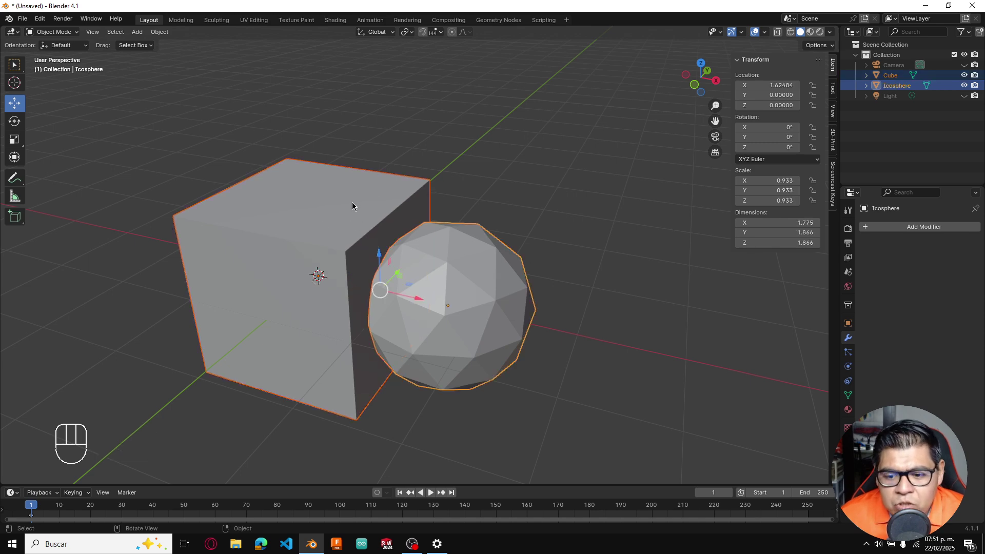
{"action": "key", "text": "alt+a"}
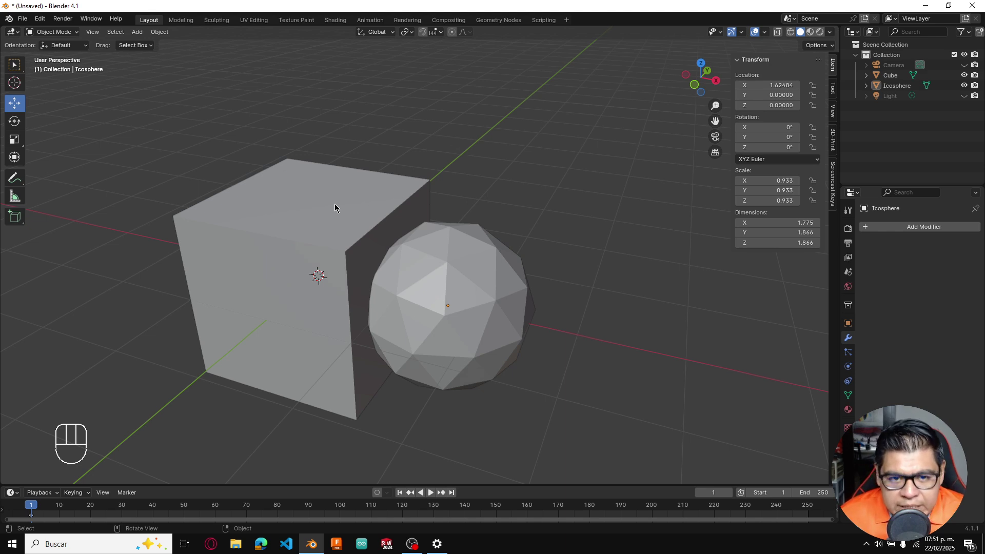
Step: Select the cube and add a Boolean modifier to it
{"action": "left_click", "coordinate": [335, 204]}
{"action": "left_click", "coordinate": [377, 195]}
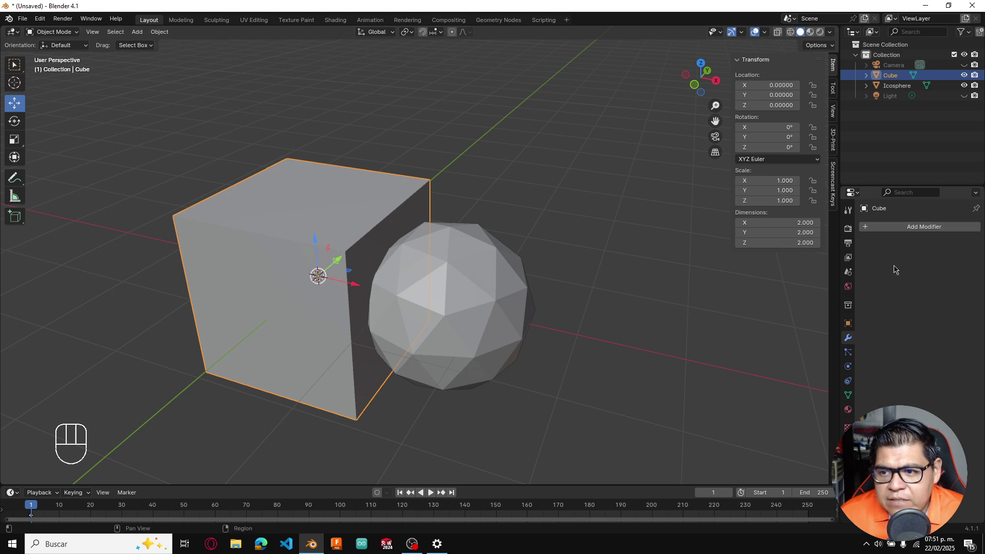
{"action": "left_click", "coordinate": [923, 231]}
{"action": "mouse_move", "coordinate": [918, 232]}
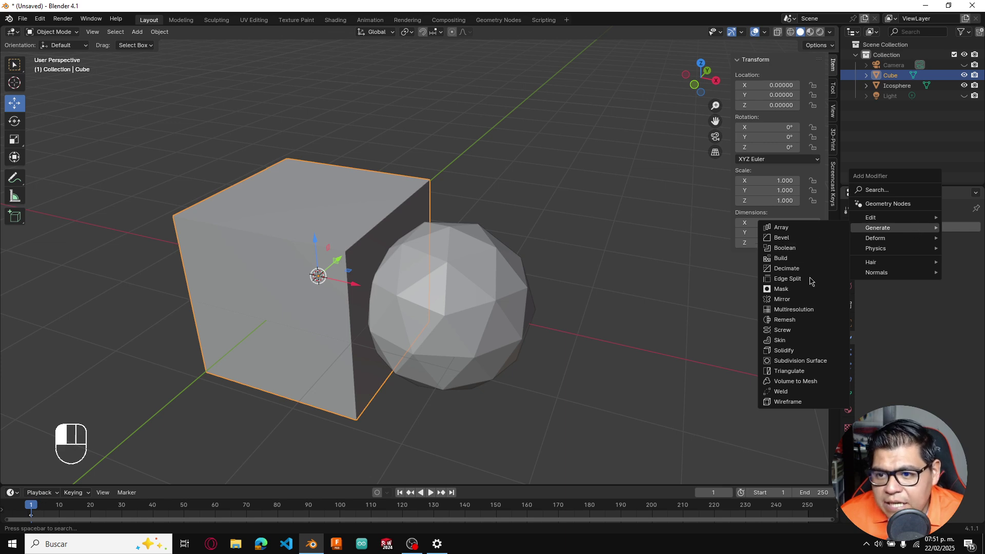
{"action": "left_click", "coordinate": [805, 250]}
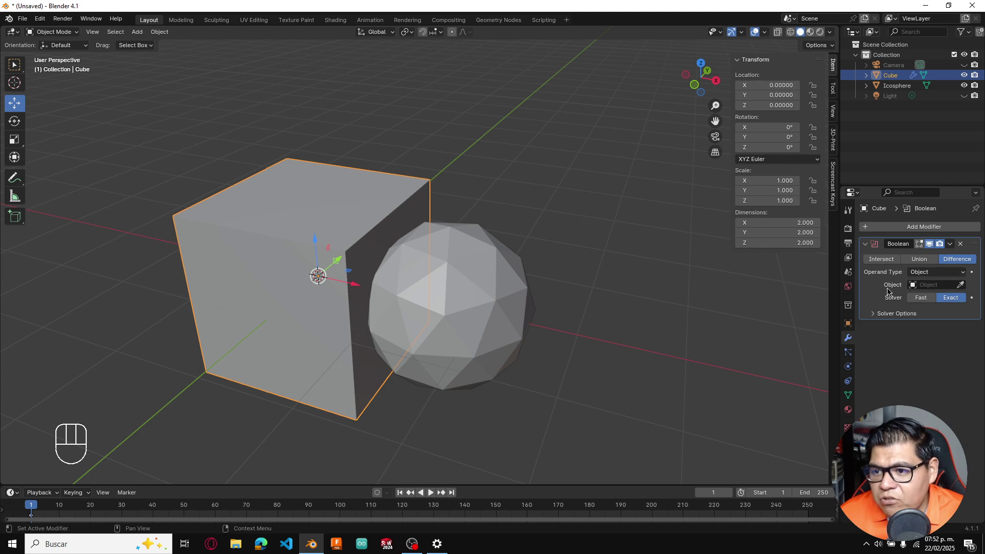
Step: Assign the icosphere as the operand object of the cube's Boolean modifier
{"action": "left_click", "coordinate": [929, 285]}
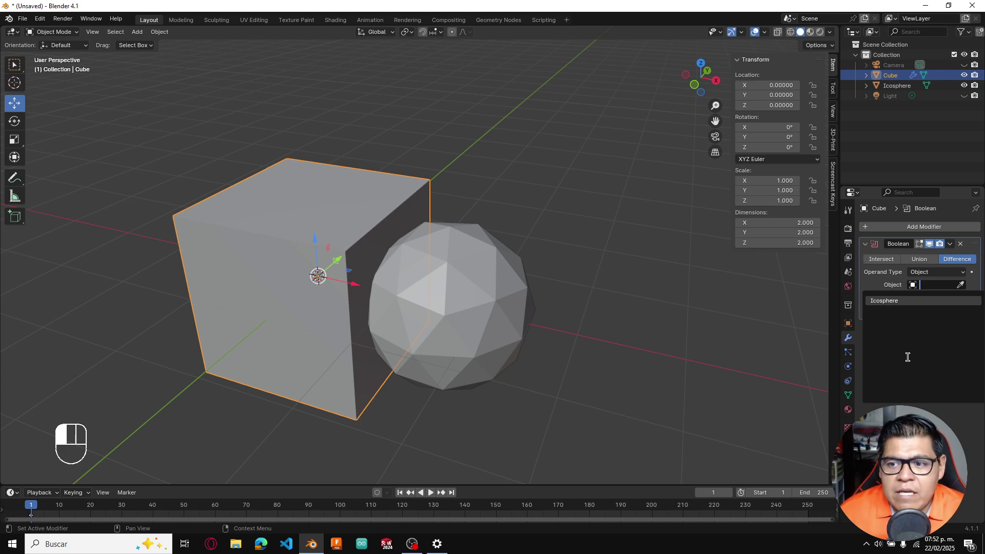
{"action": "left_click", "coordinate": [771, 317]}
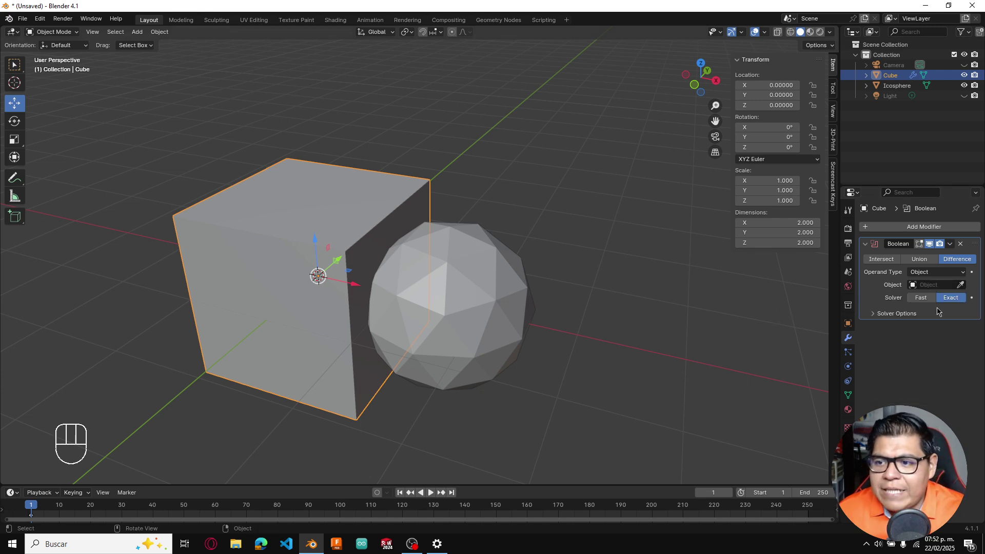
{"action": "left_click", "coordinate": [961, 286]}
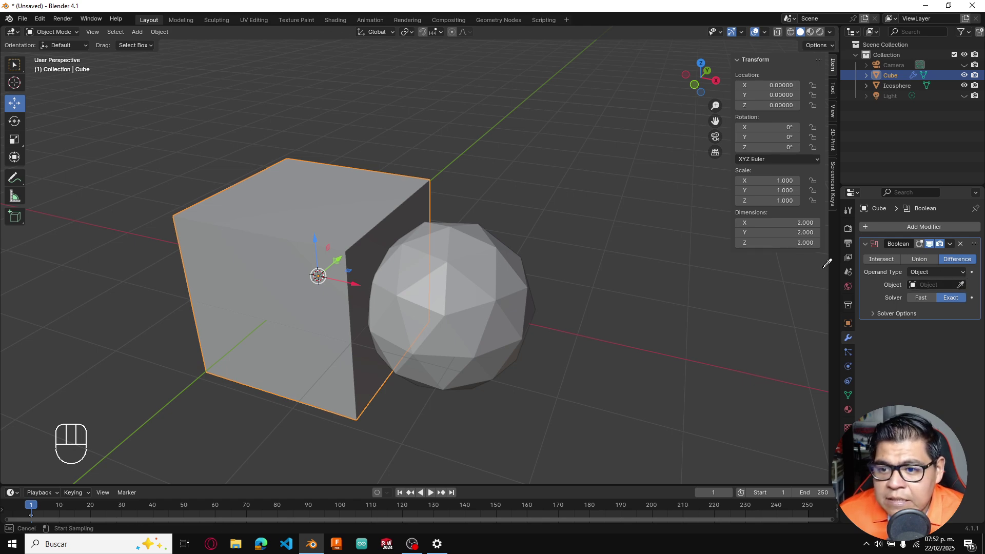
{"action": "left_click", "coordinate": [493, 261]}
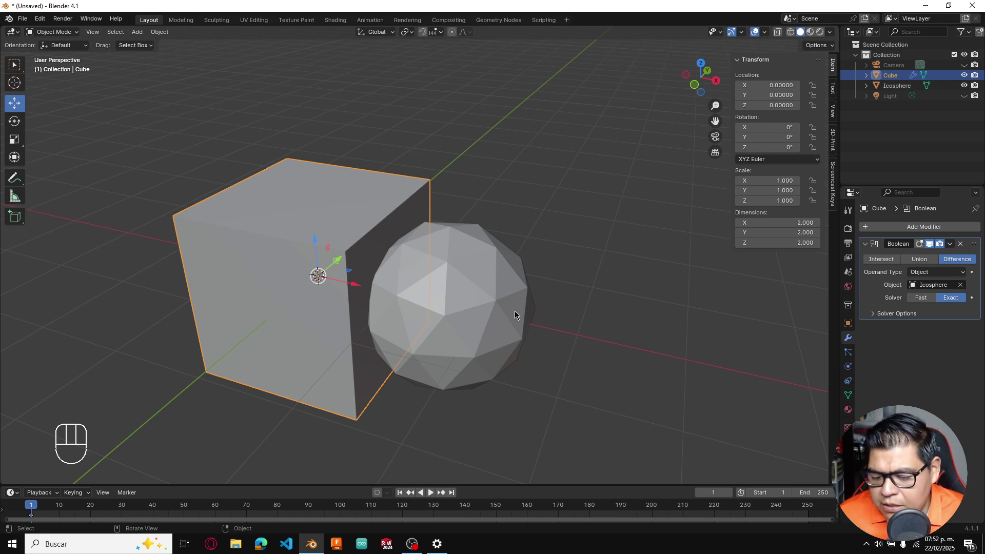
Step: Hide the icosphere in the viewport and set the cube's Boolean operation to Union
{"action": "left_click", "coordinate": [964, 86]}
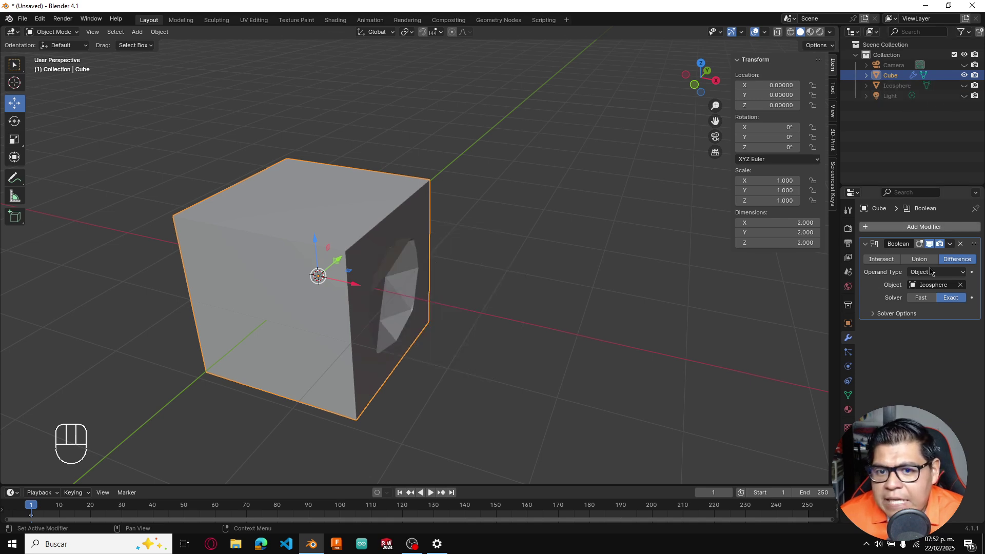
{"action": "scroll", "coordinate": [436, 314], "scroll_direction": "down", "scroll_amount": 1}
{"action": "scroll", "coordinate": [436, 314], "scroll_direction": "up", "scroll_amount": 3}
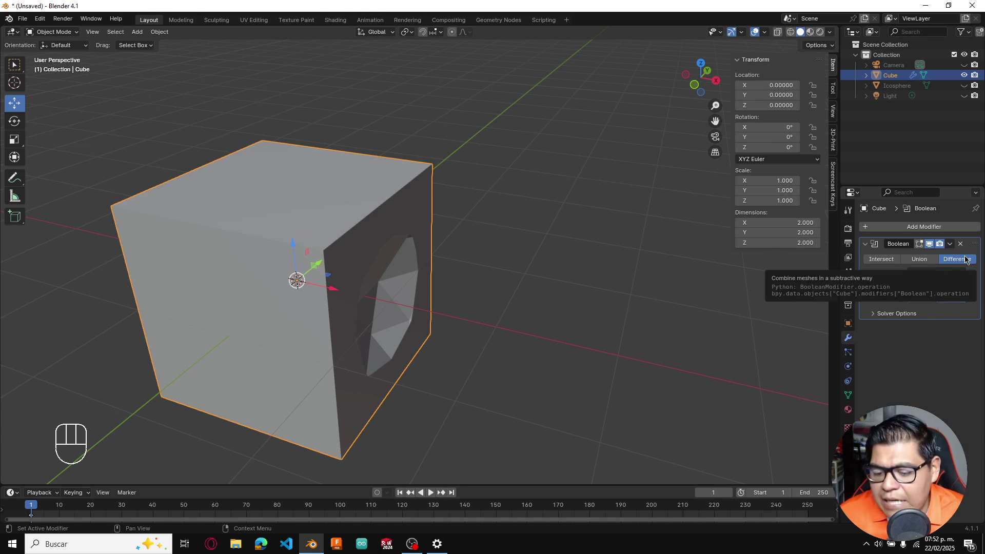
{"action": "left_click", "coordinate": [919, 261]}
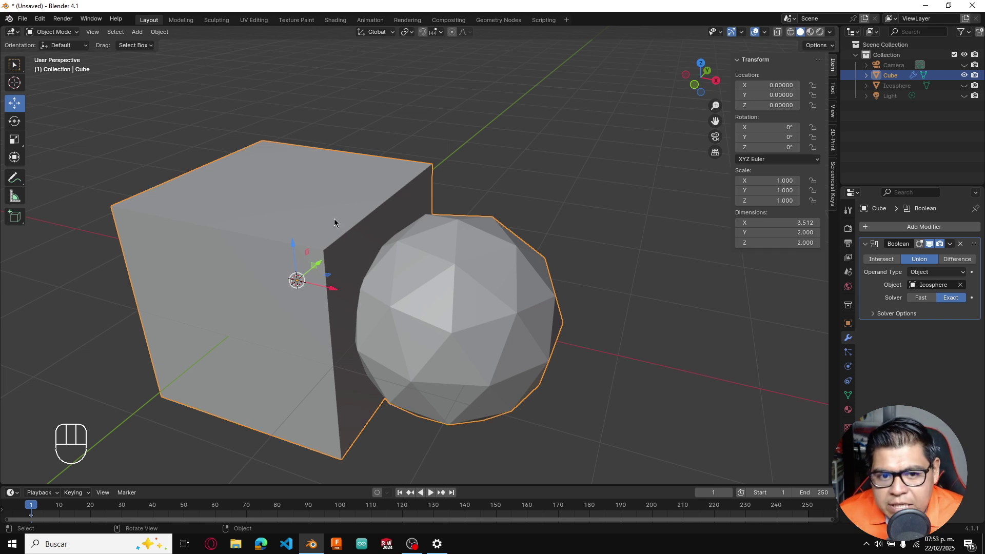
Step: Try moving the cube along the global X axis with the Union modifier still live, then cancel the move
{"action": "left_click", "coordinate": [356, 226]}
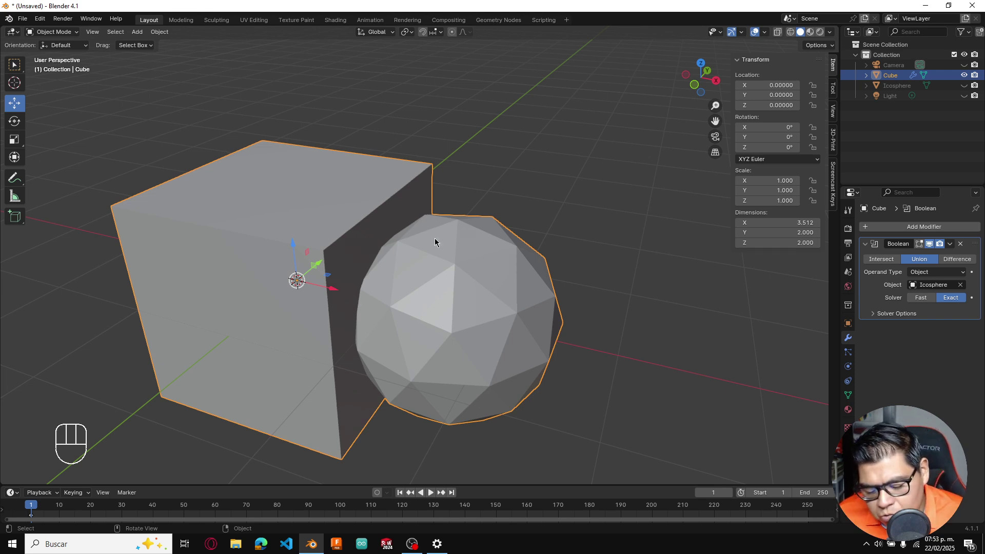
{"action": "key", "text": "g"}
{"action": "key", "text": "x"}
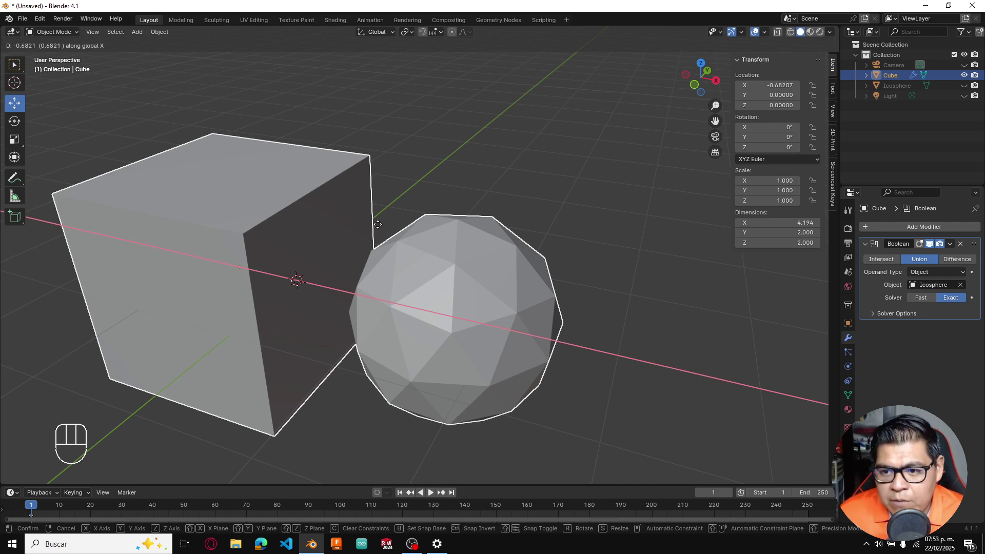
{"action": "key", "text": "Escape"}
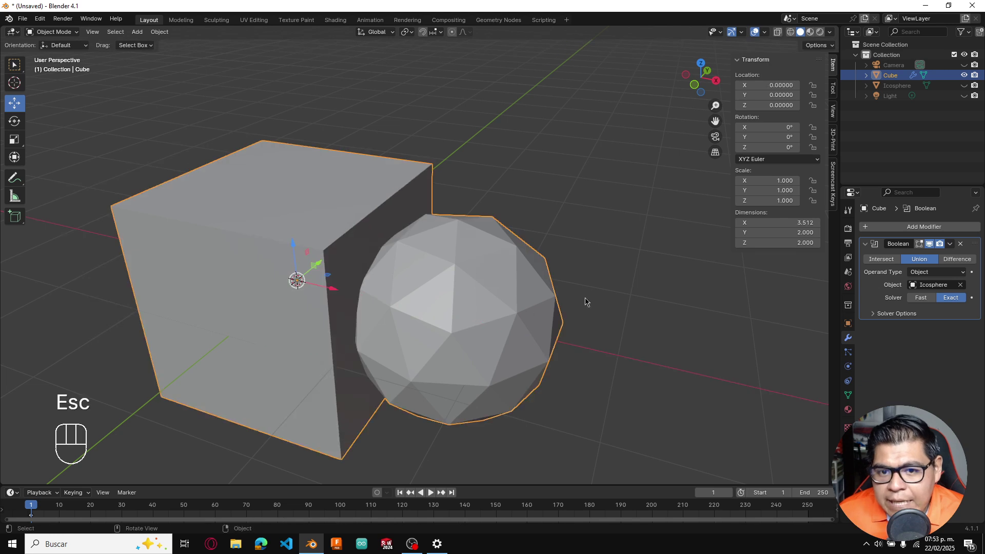
Step: Show the icosphere again, examine up close how its surface overlaps the cube's union geometry, then hide the icosphere
{"action": "left_click", "coordinate": [964, 87]}
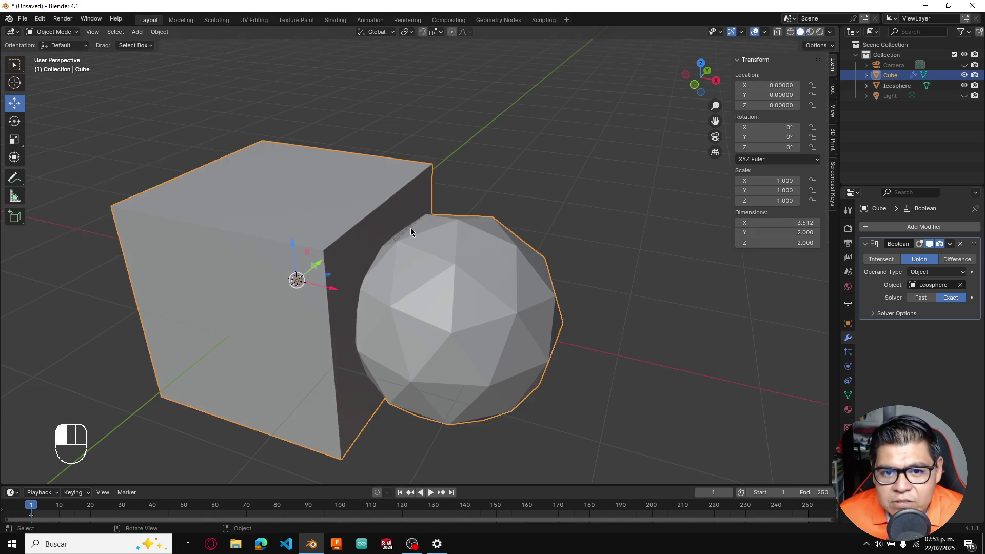
{"action": "key", "text": "alt+a"}
{"action": "scroll", "coordinate": [402, 235], "scroll_direction": "down", "scroll_amount": 4}
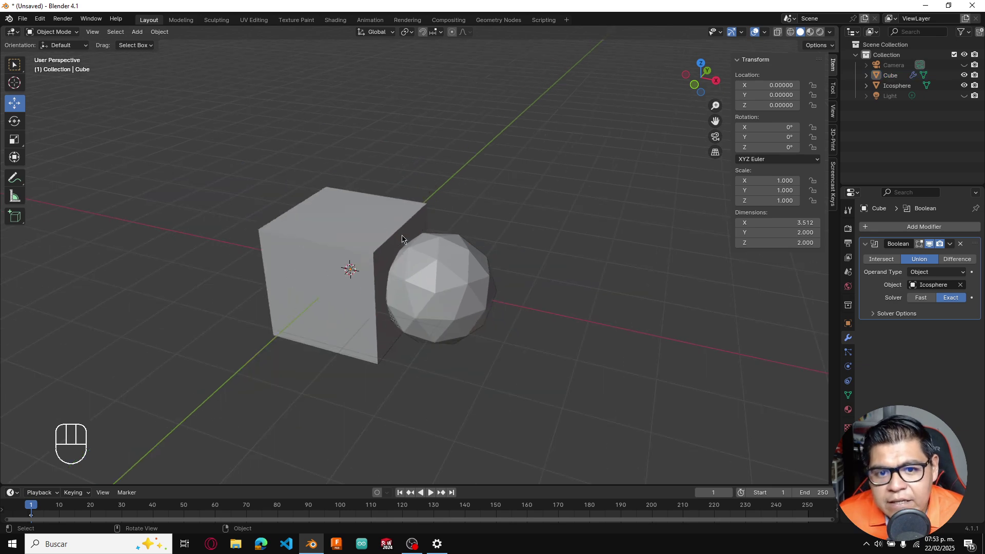
{"action": "scroll", "coordinate": [401, 236], "scroll_direction": "up", "scroll_amount": 5}
{"action": "scroll", "coordinate": [402, 235], "scroll_direction": "up", "scroll_amount": 1}
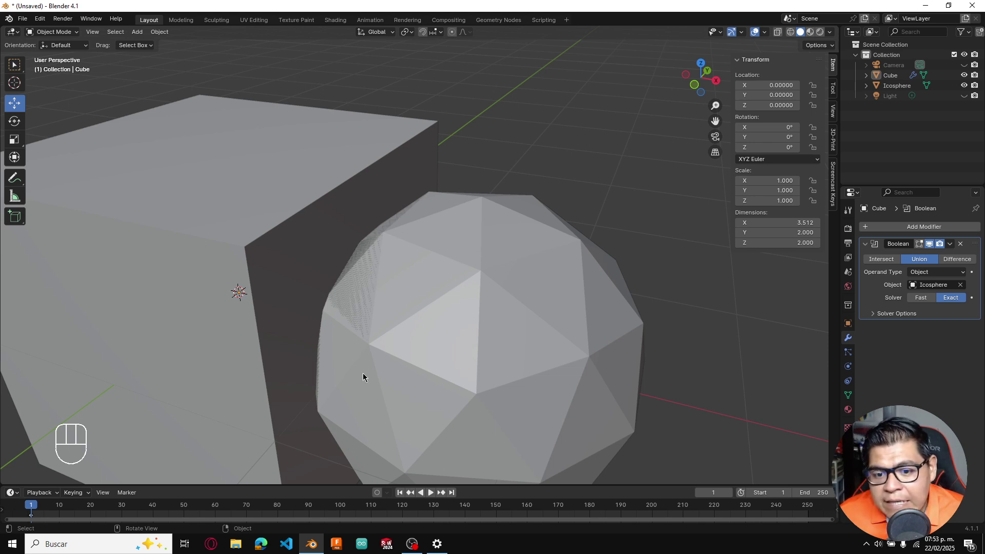
{"action": "left_click", "coordinate": [517, 278]}
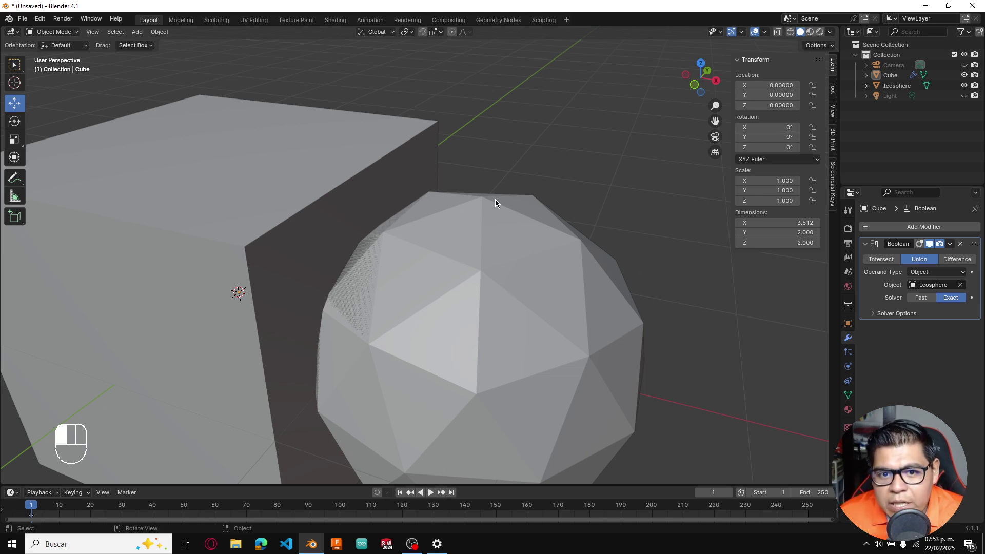
{"action": "left_click", "coordinate": [364, 319]}
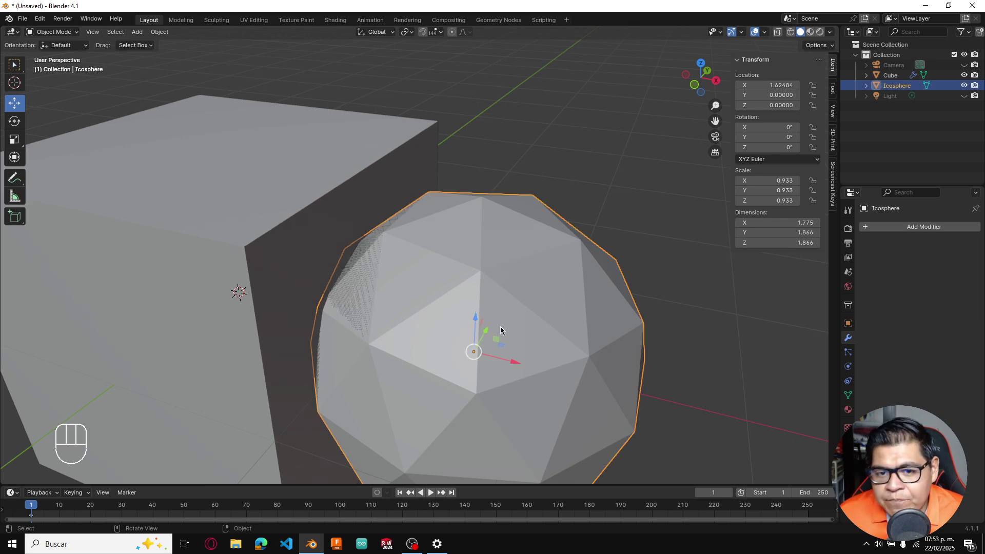
{"action": "scroll", "coordinate": [499, 317], "scroll_direction": "up", "scroll_amount": 3}
{"action": "scroll", "coordinate": [500, 317], "scroll_direction": "down", "scroll_amount": 3}
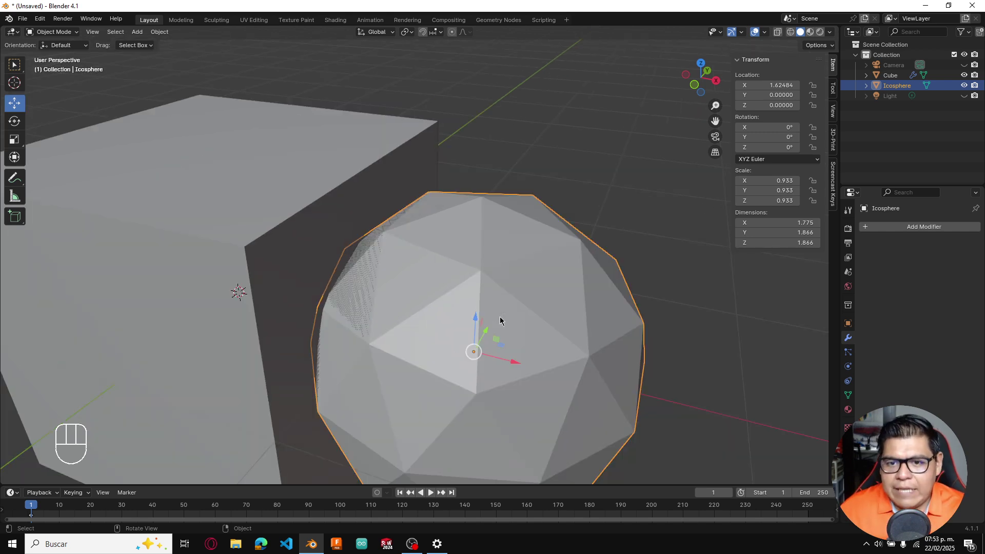
{"action": "left_click", "coordinate": [964, 85]}
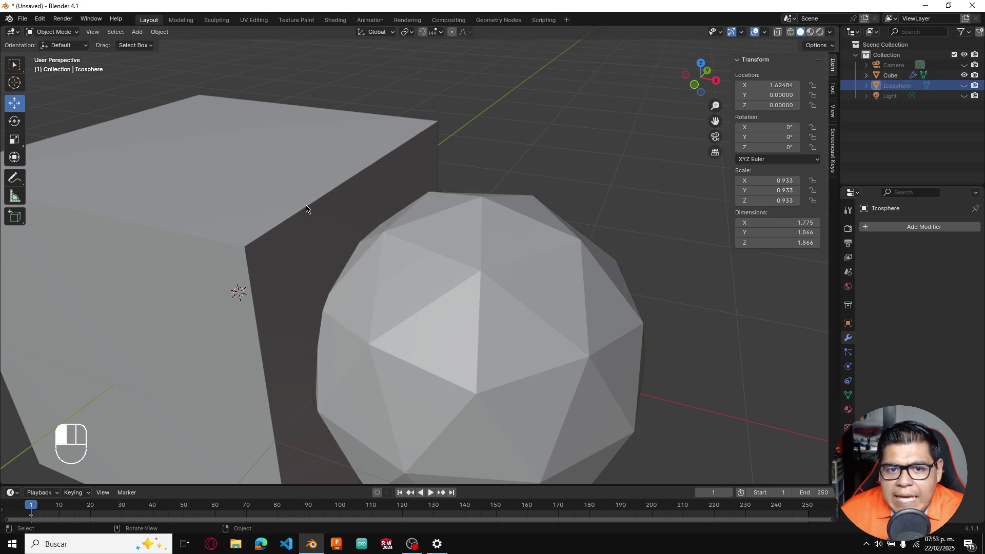
Step: Select the cube and apply its Boolean Union modifier
{"action": "left_click", "coordinate": [276, 183]}
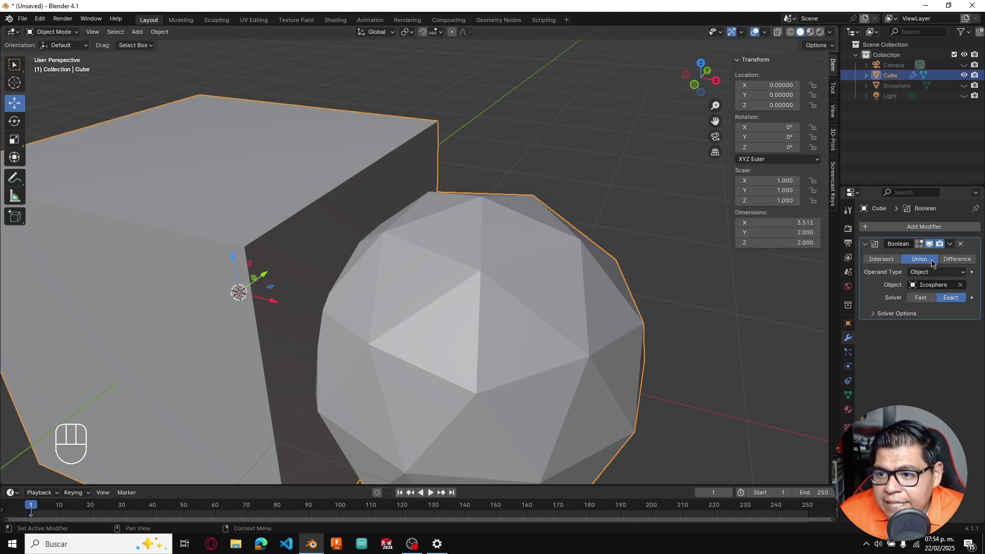
{"action": "left_click", "coordinate": [950, 244]}
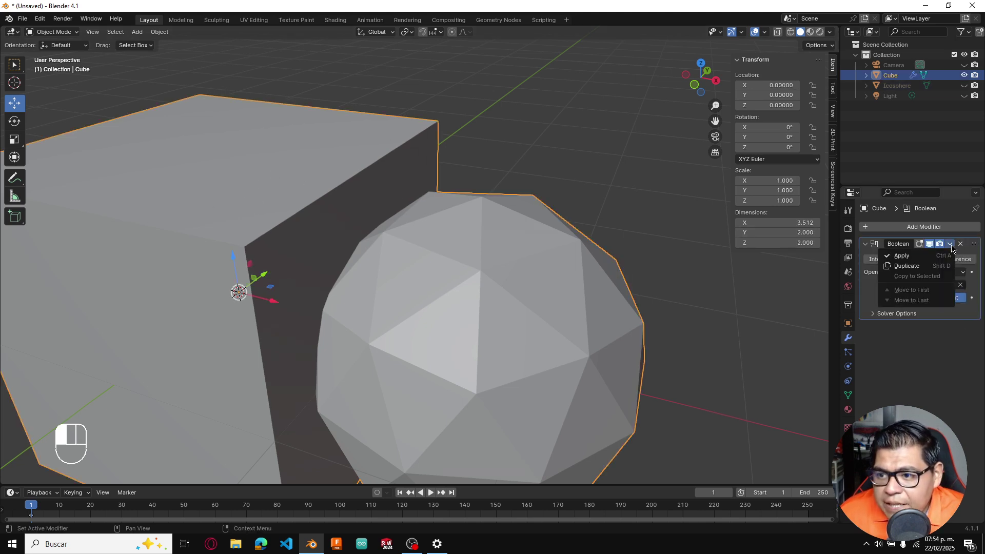
{"action": "left_click", "coordinate": [919, 259]}
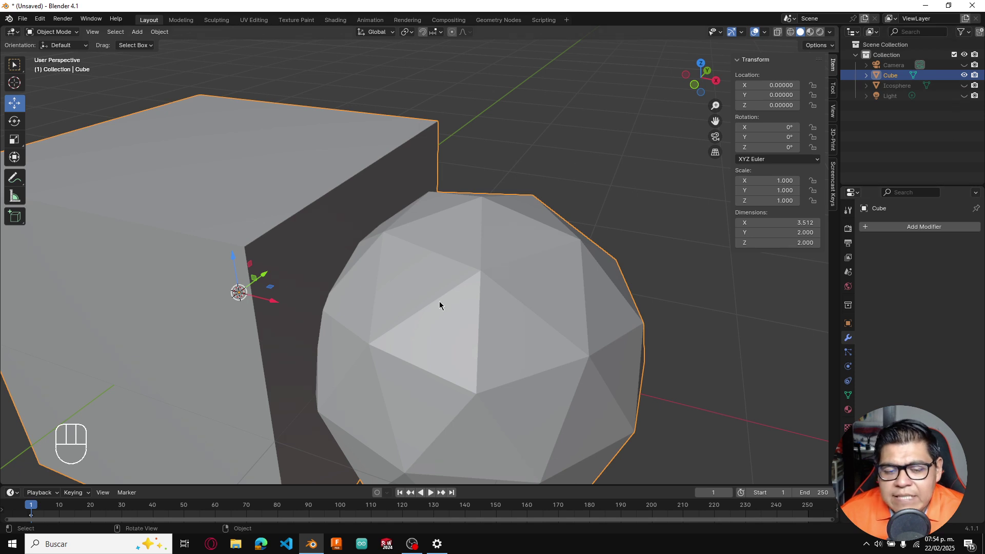
Step: Move the joined cube and icosphere mesh along the global X axis to about X -1.49, then undo the move
{"action": "scroll", "coordinate": [439, 305], "scroll_direction": "down", "scroll_amount": 5}
{"action": "key", "text": "g"}
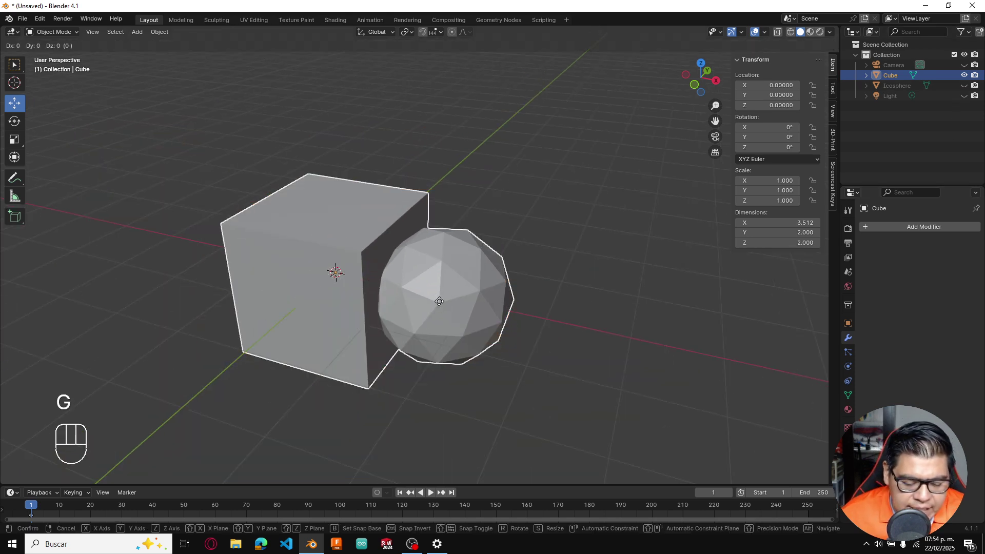
{"action": "key", "text": "x"}
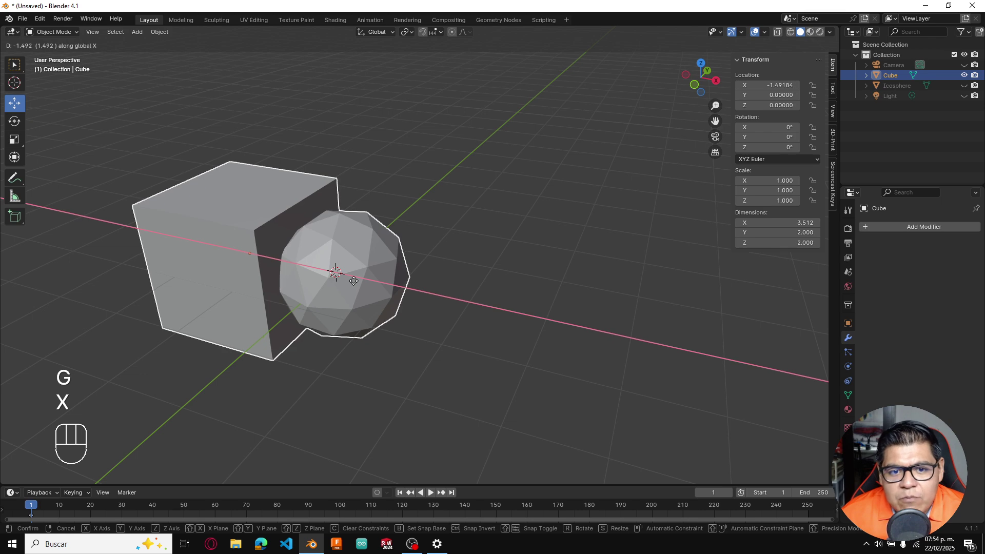
{"action": "left_click", "coordinate": [358, 281]}
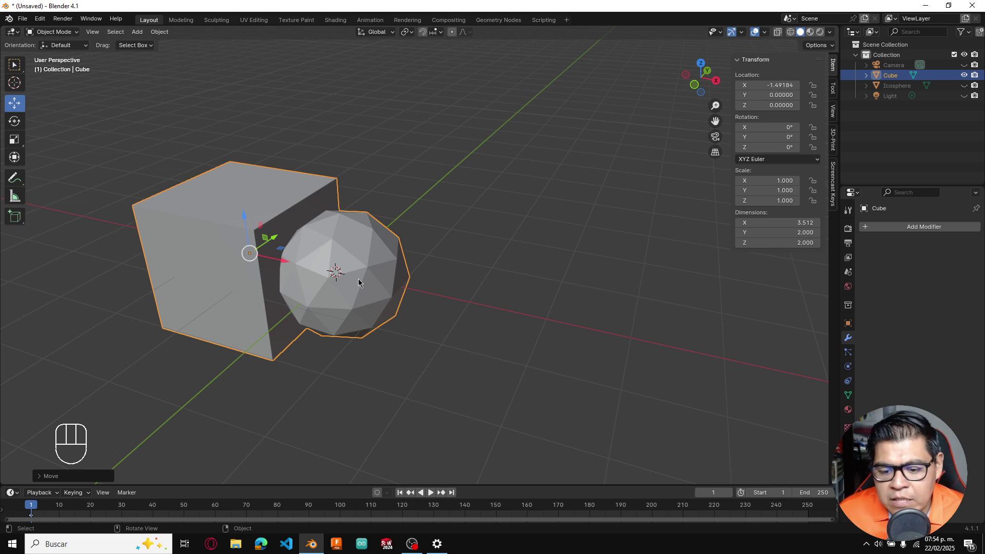
{"action": "key", "text": "ctrl+z"}
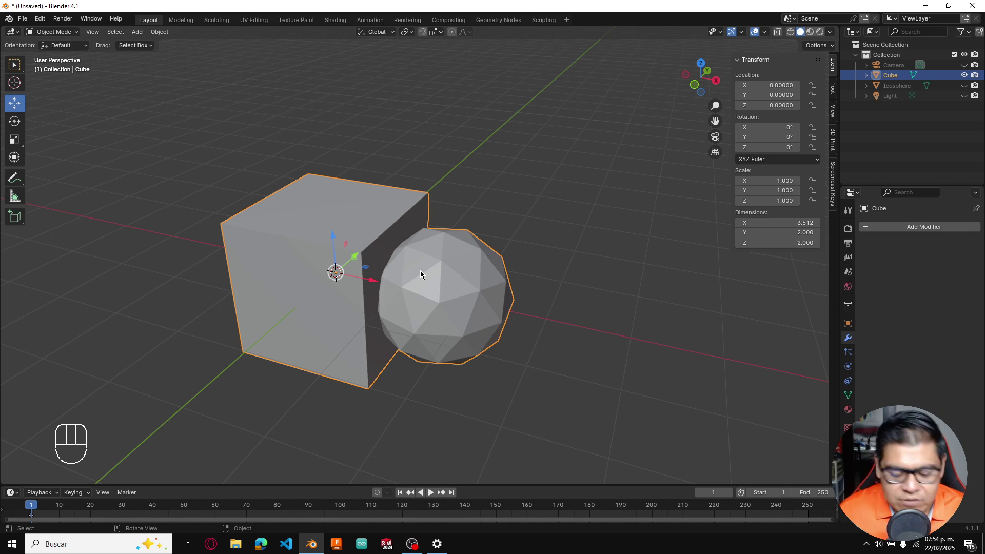
Step: Undo the application of the cube's Boolean modifier
{"action": "key", "text": "ctrl"}
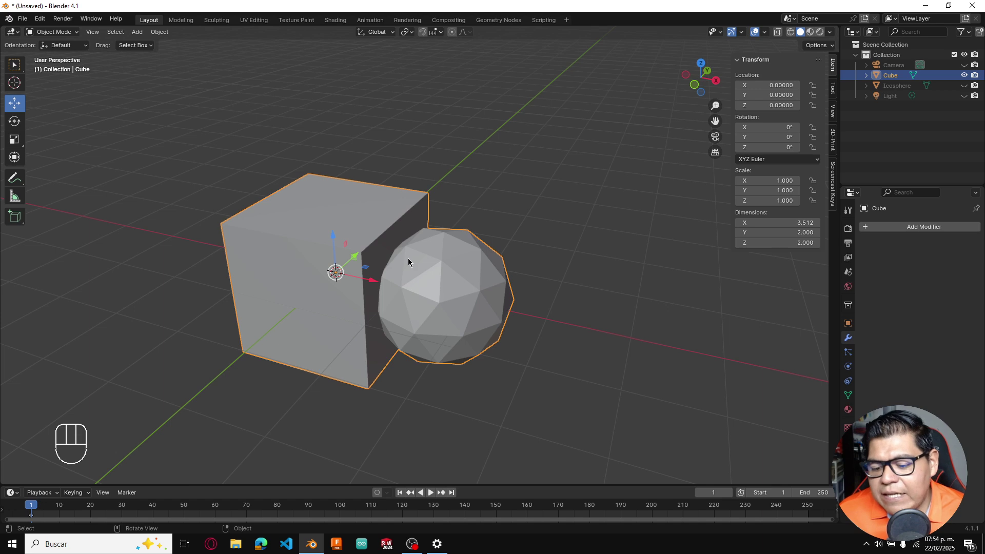
{"action": "key", "text": "ctrl"}
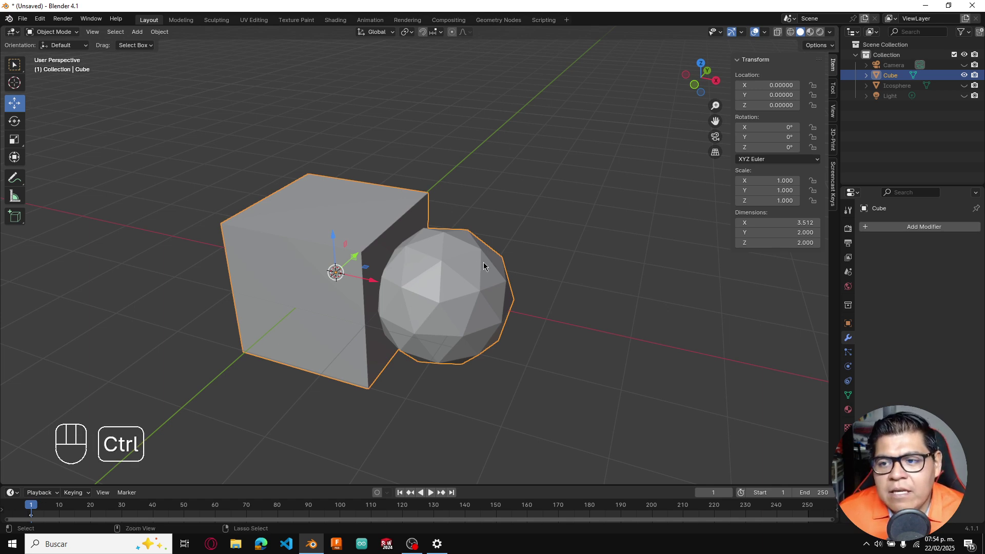
{"action": "key", "text": "ctrl+z"}
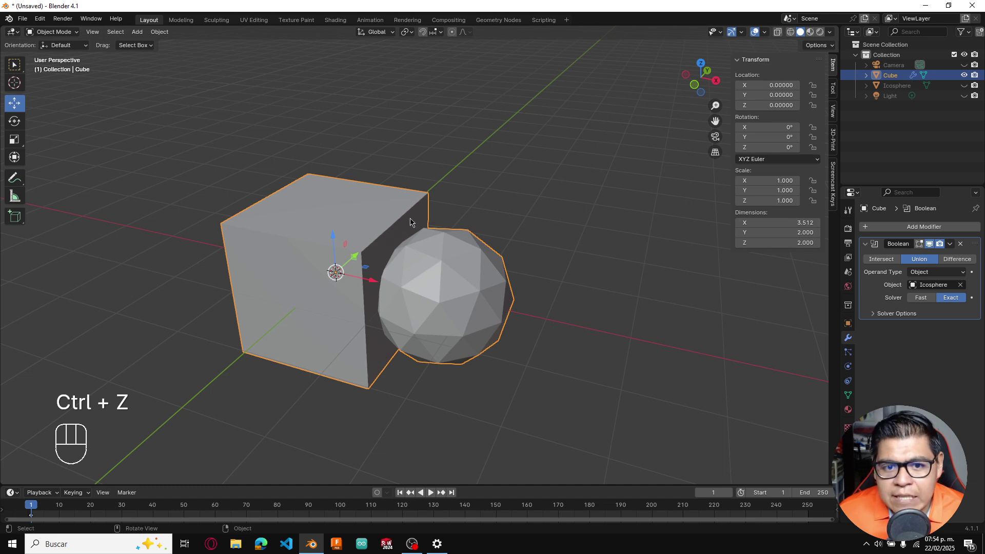
Step: Duplicate the cube with its Boolean modifier in place and hide the duplicate, Cube.001
{"action": "left_click", "coordinate": [549, 258]}
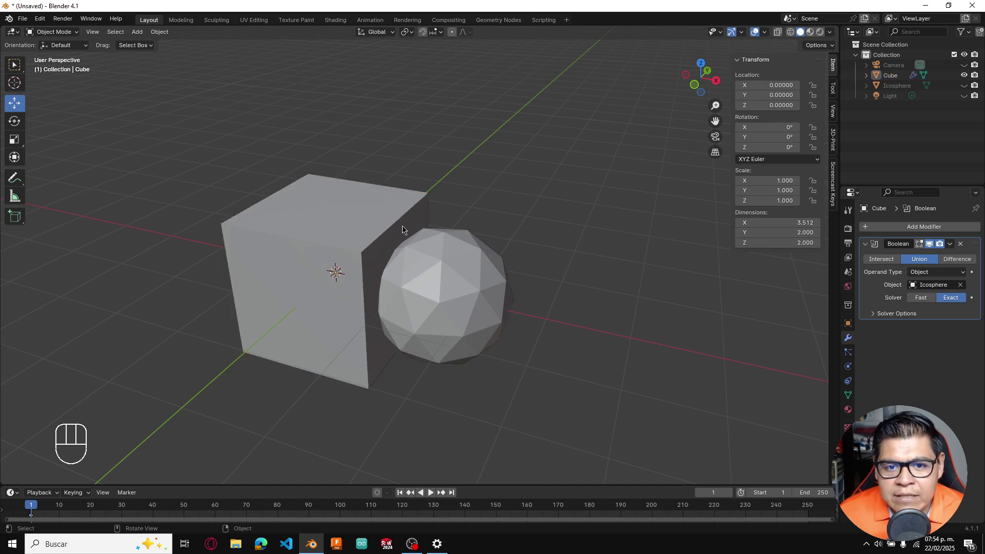
{"action": "left_click", "coordinate": [351, 224]}
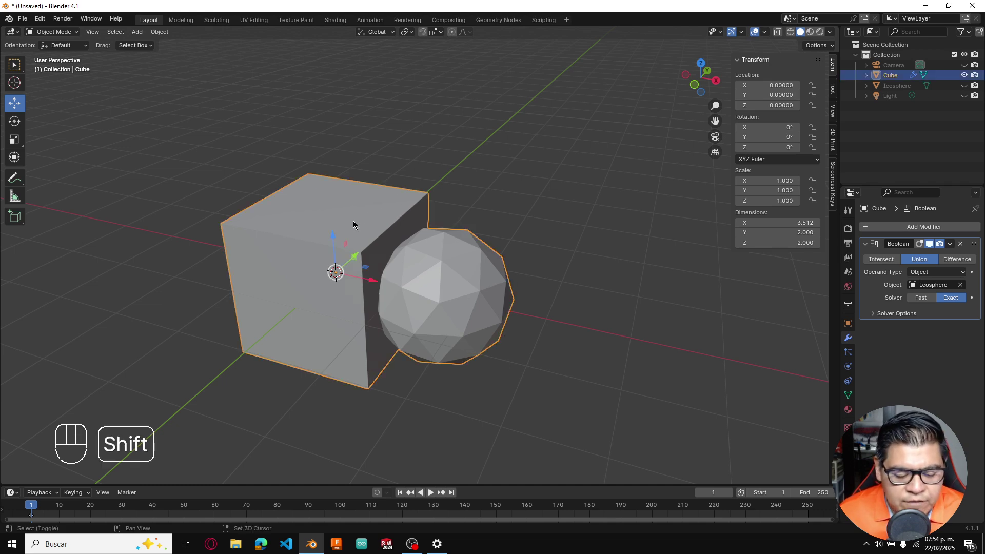
{"action": "key", "text": "shift+d"}
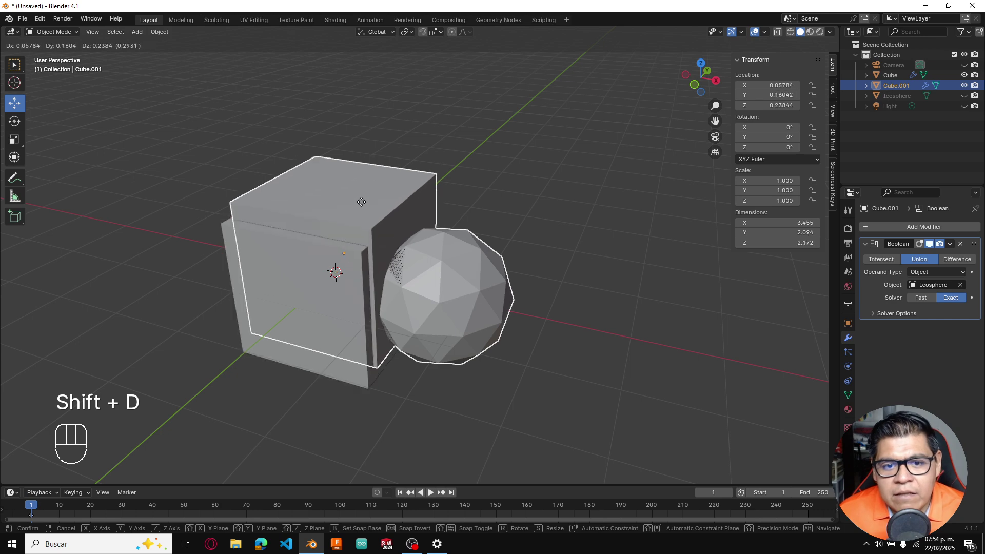
{"action": "key", "text": "Escape"}
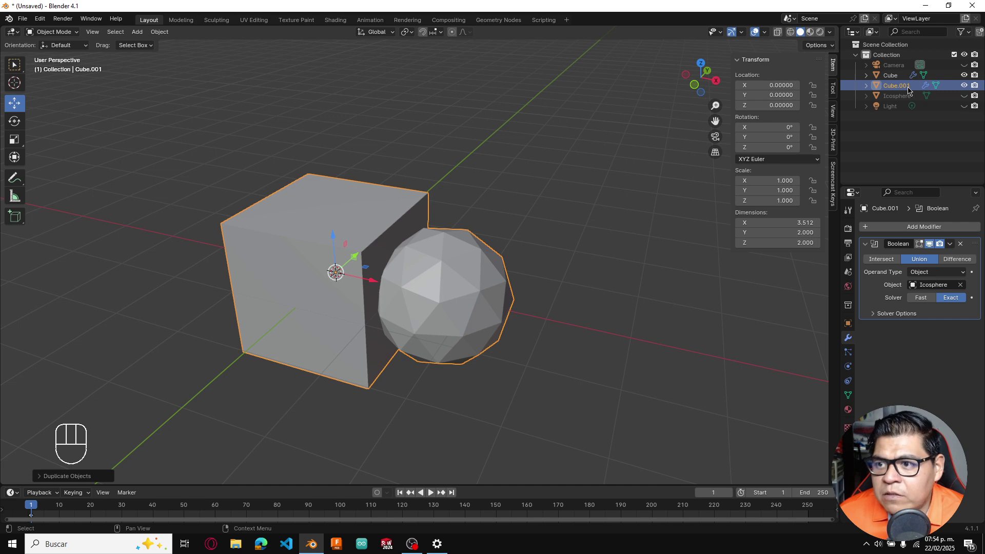
{"action": "left_click", "coordinate": [964, 86]}
Step: Rename the hidden duplicate Cube.001 as CubeBackup
{"action": "double_click", "coordinate": [899, 86]}
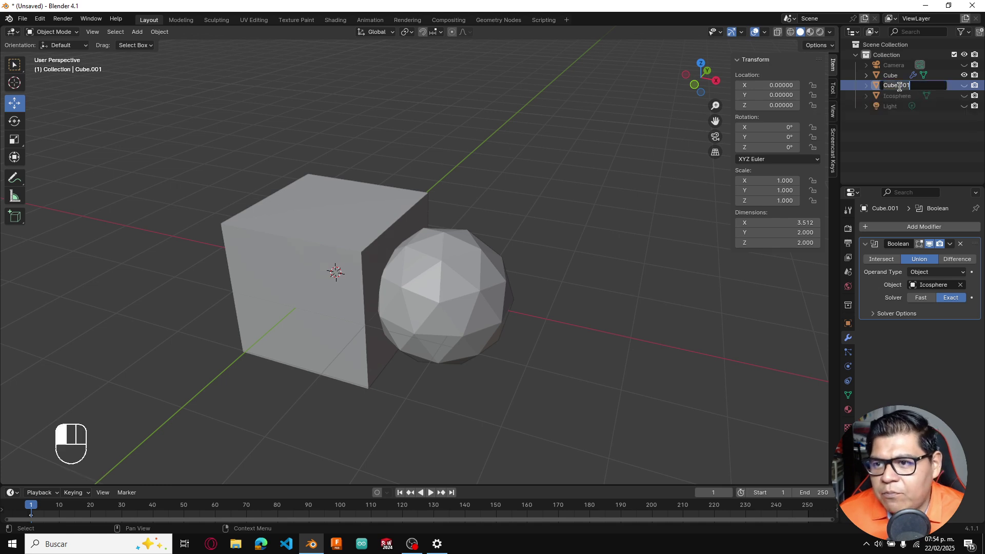
{"action": "left_click", "coordinate": [921, 85]}
{"action": "key", "text": "BackSpace"}
{"action": "key", "text": "BackSpace"}
{"action": "key", "text": "BackSpace"}
{"action": "key", "text": "BackSpace"}
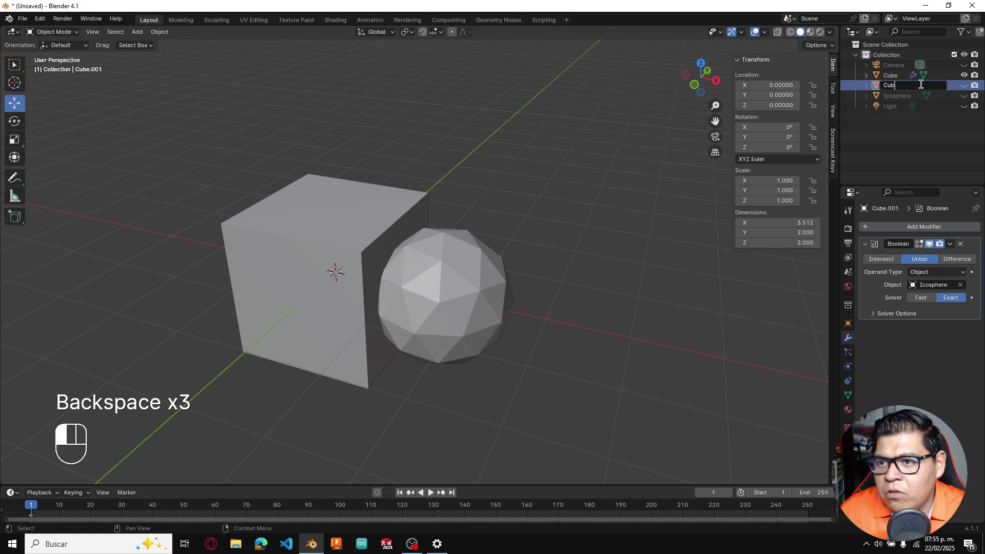
{"action": "type", "text": "eres"}
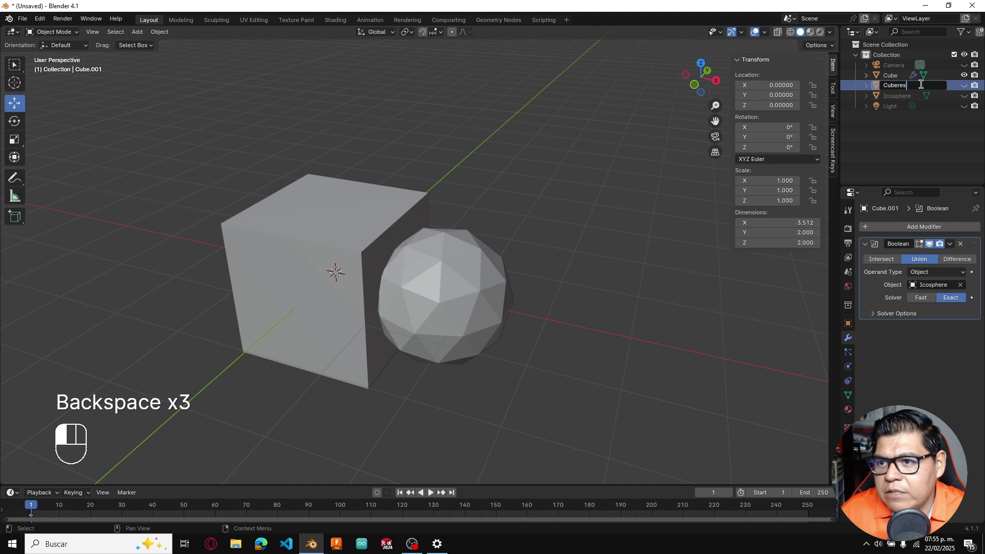
{"action": "key", "text": "BackSpace"}
{"action": "key", "text": "BackSpace"}
{"action": "key", "text": "BackSpace"}
{"action": "type", "text": "Bac"}
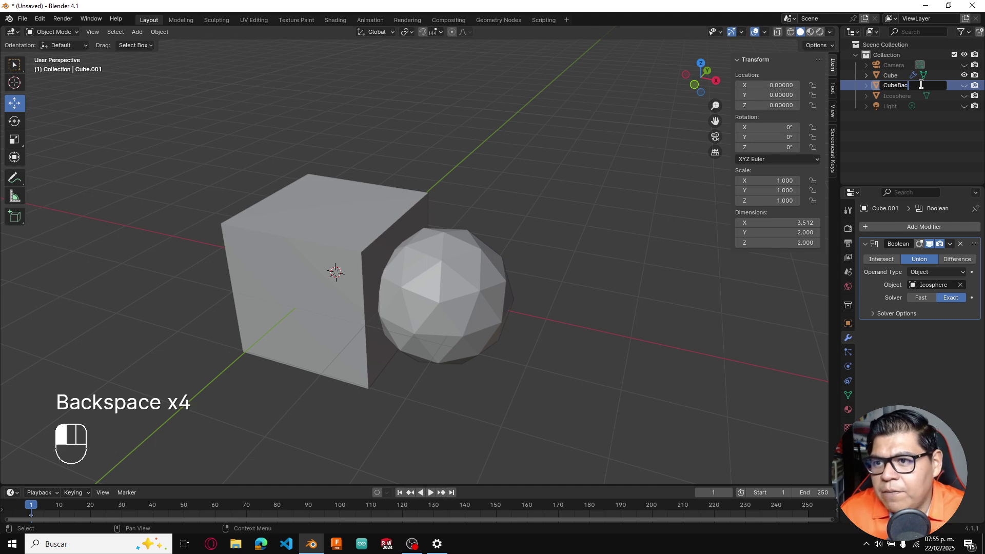
{"action": "key", "text": "BackSpace"}
{"action": "key", "text": "BackSpace"}
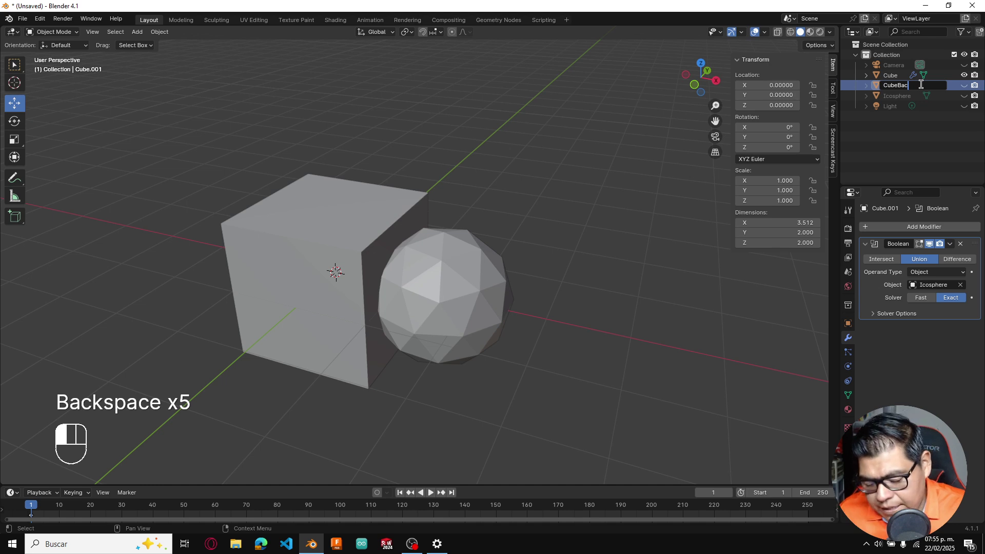
{"action": "type", "text": "kup"}
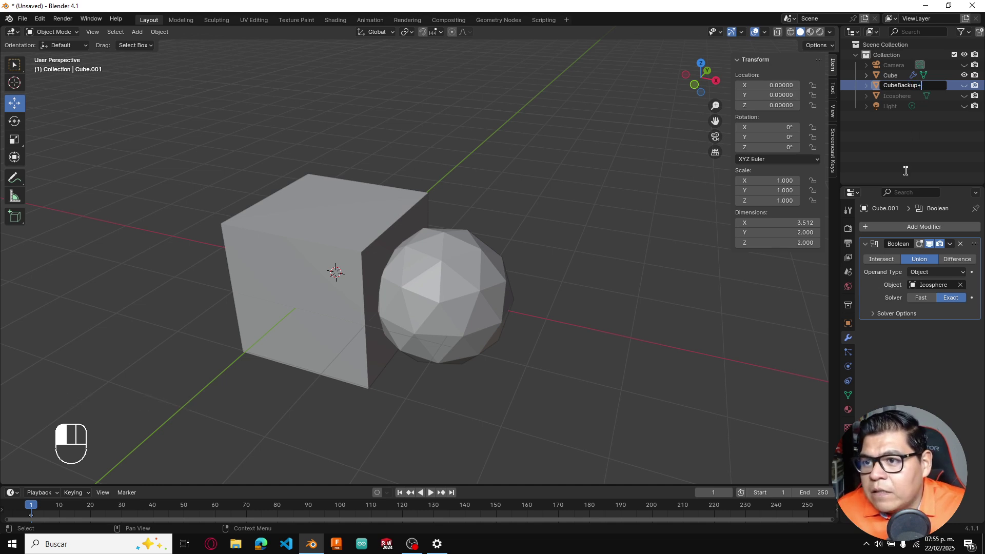
{"action": "key", "text": "Return"}
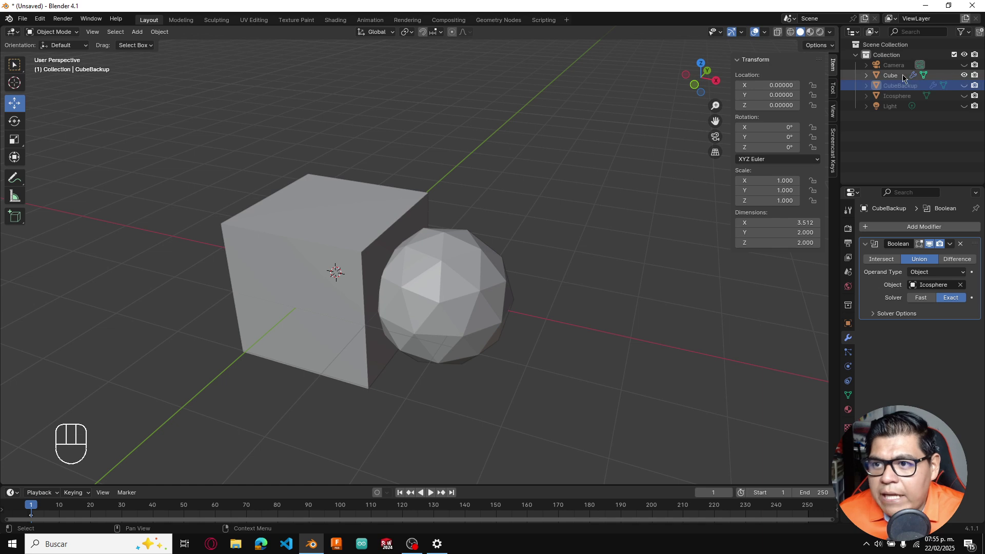
Step: Select the original Cube and apply its Boolean Union modifier
{"action": "left_click", "coordinate": [903, 76]}
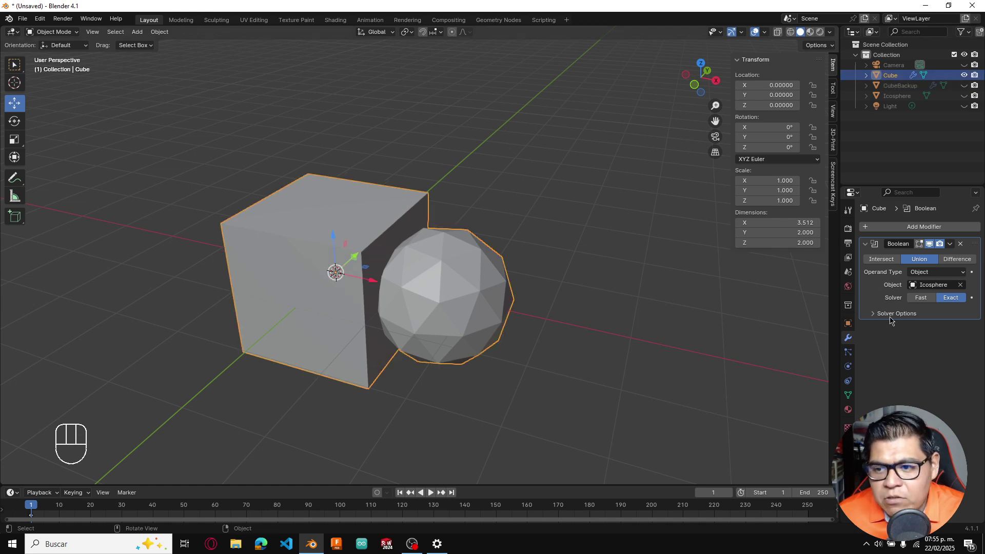
{"action": "left_click", "coordinate": [950, 244]}
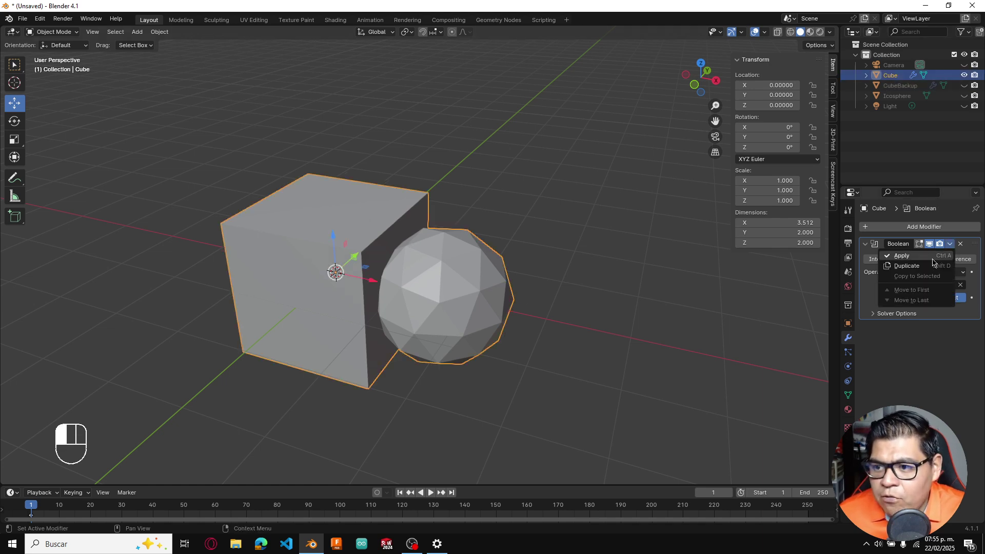
{"action": "left_click", "coordinate": [918, 256]}
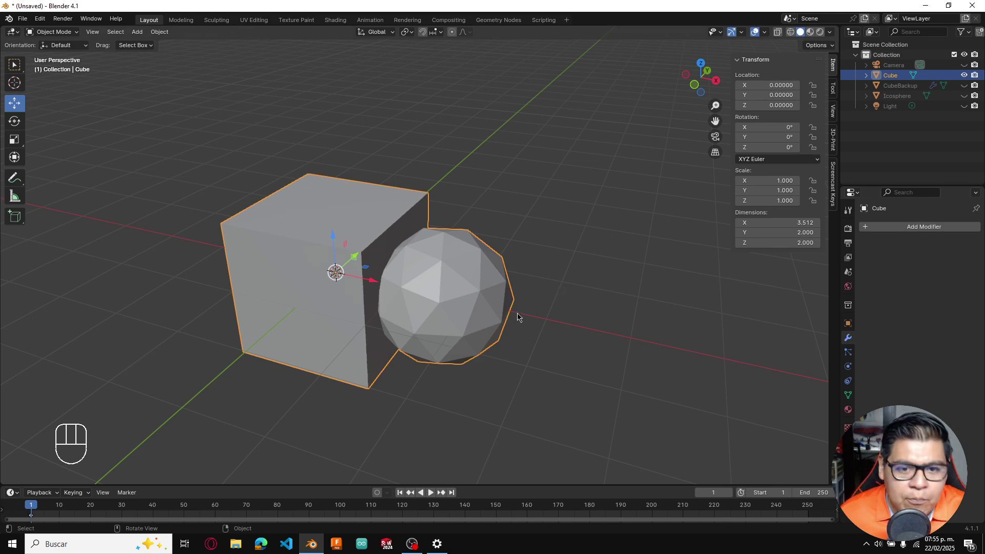
{"action": "key", "text": "g"}
{"action": "key", "text": "Escape"}
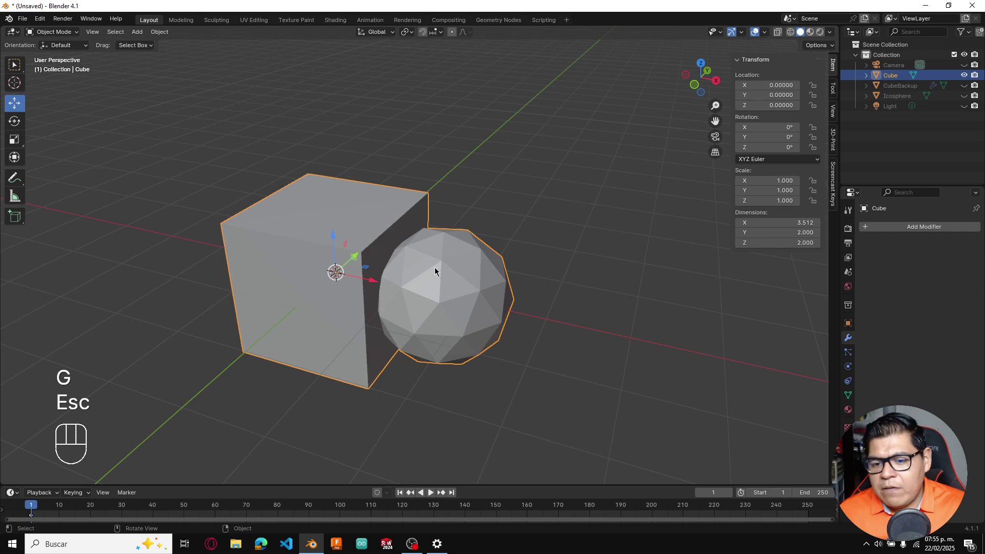
Step: Delete the original Cube with the applied modifier, and unhide and select CubeBackup in its place
{"action": "left_click", "coordinate": [409, 265]}
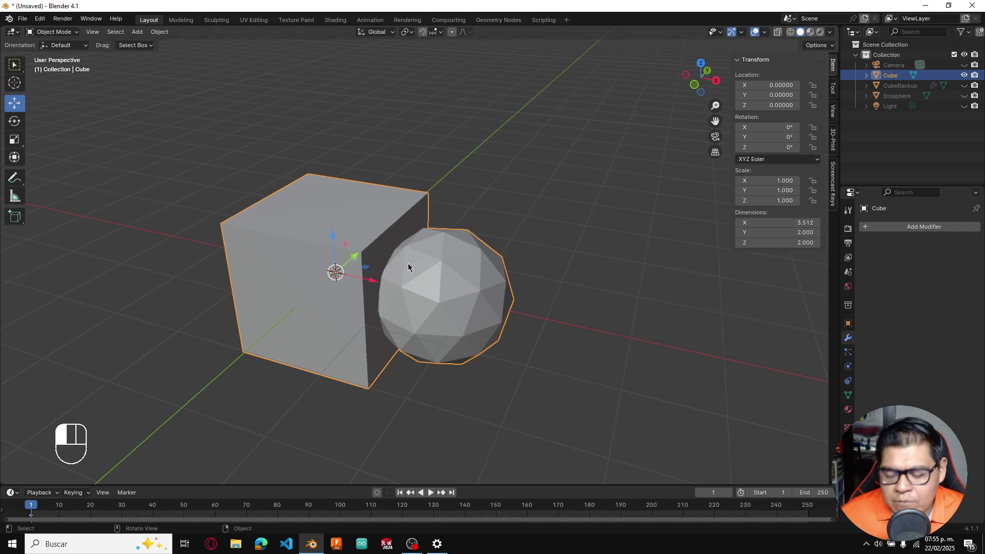
{"action": "key", "text": "Delete"}
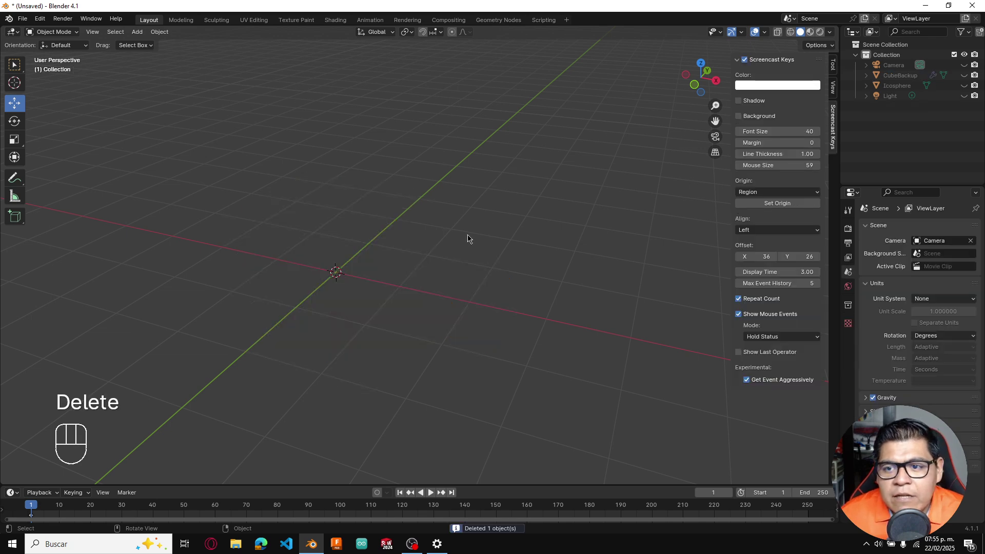
{"action": "left_click", "coordinate": [906, 78]}
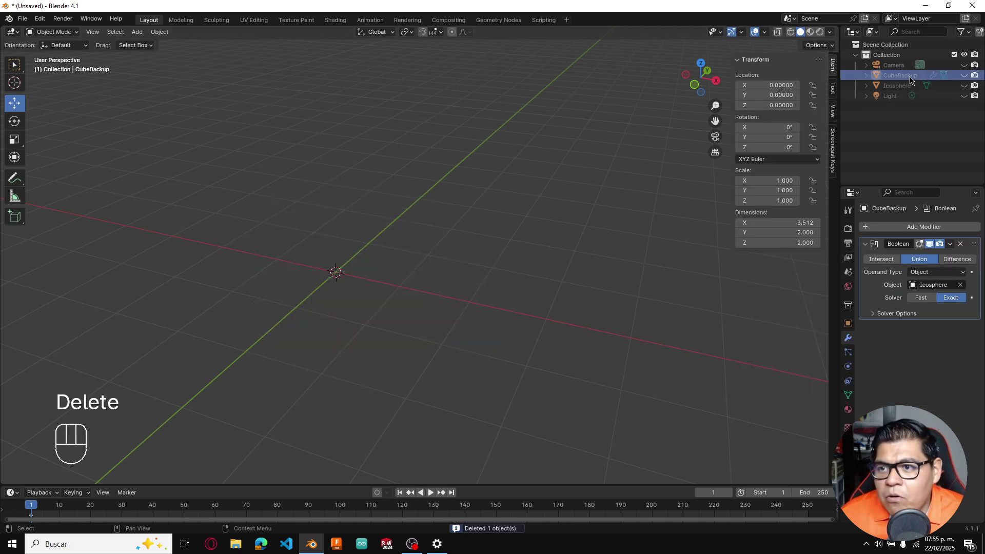
{"action": "left_click", "coordinate": [965, 76]}
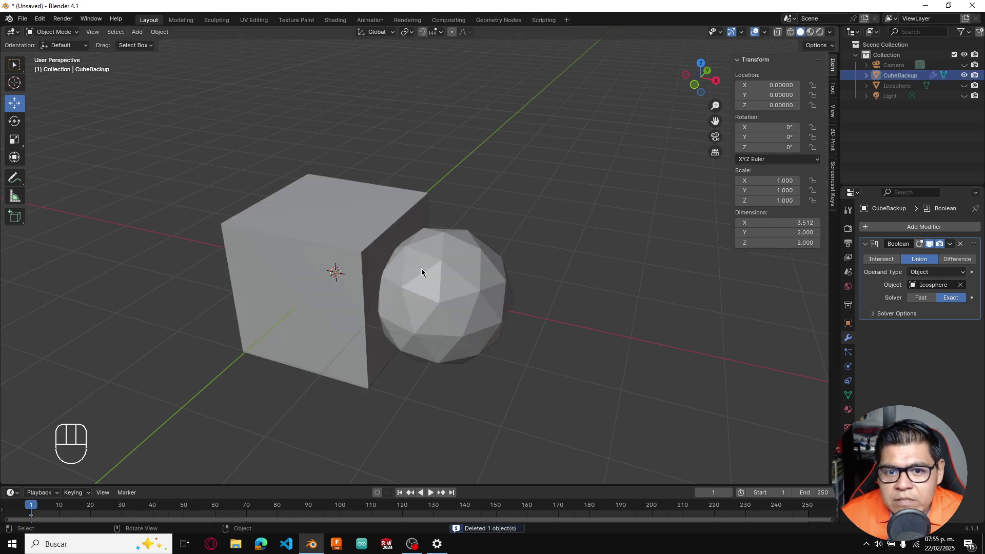
{"action": "left_click_drag", "start_coordinate": [505, 300], "coordinate": [549, 297]}
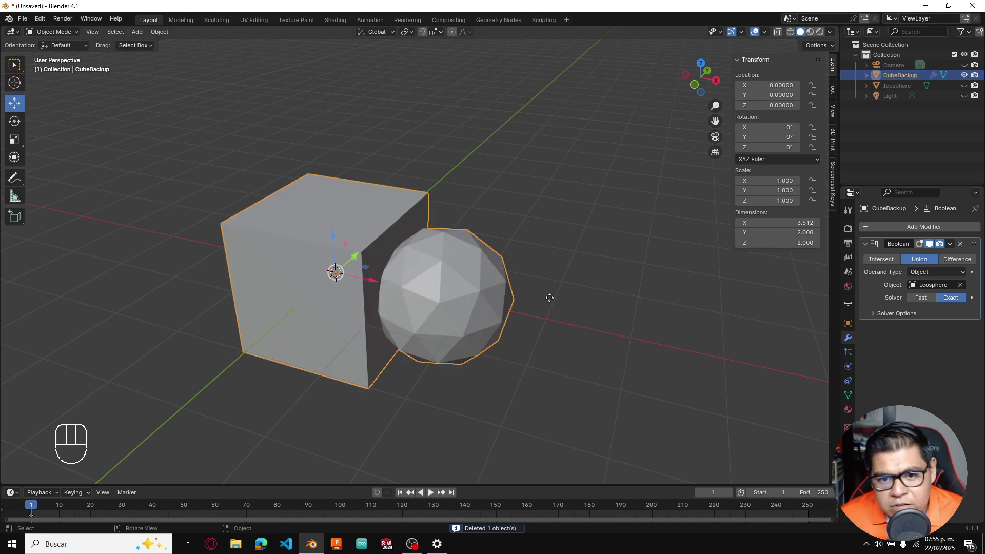
{"action": "key", "text": "g"}
{"action": "key", "text": "Escape"}
{"action": "left_click", "coordinate": [468, 293]}
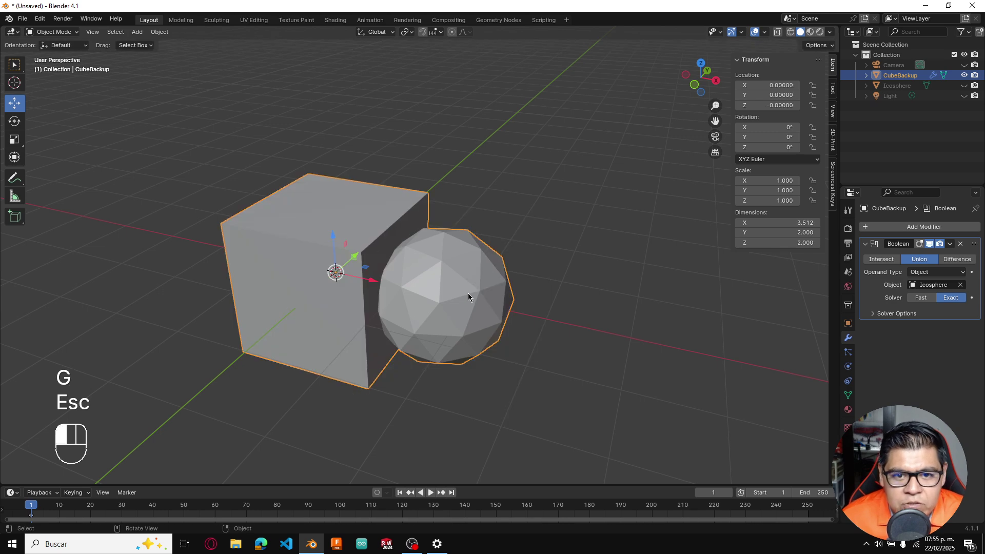
Step: Show the icosphere again and check its overlap with CubeBackup's union geometry by selecting each object
{"action": "left_click", "coordinate": [964, 85]}
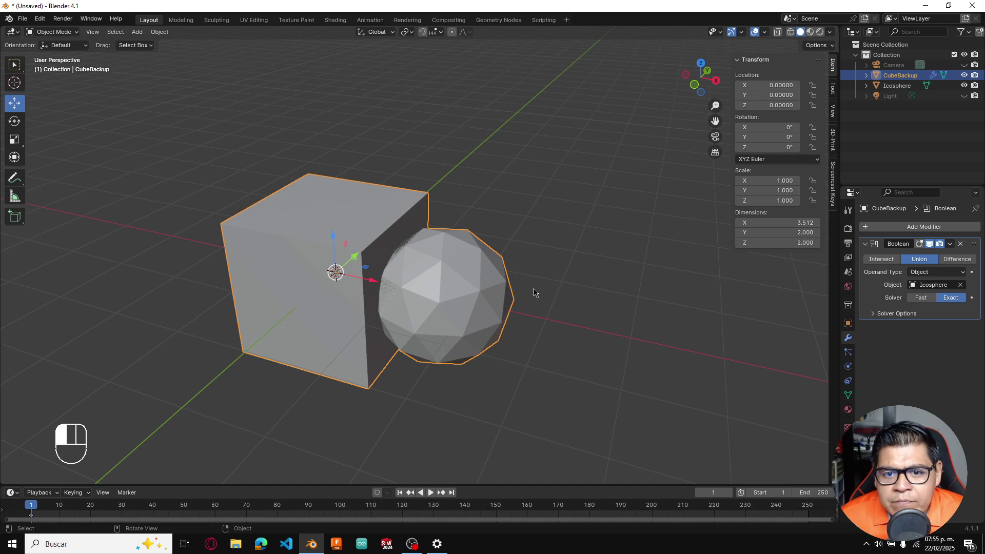
{"action": "key", "text": "alt+a"}
{"action": "scroll", "coordinate": [498, 286], "scroll_direction": "down", "scroll_amount": 2}
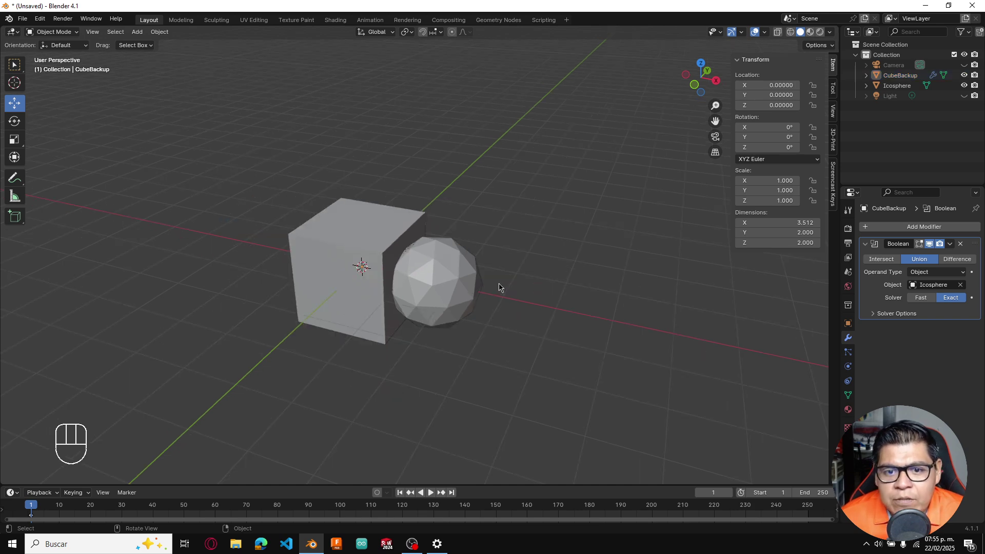
{"action": "scroll", "coordinate": [499, 285], "scroll_direction": "up", "scroll_amount": 4}
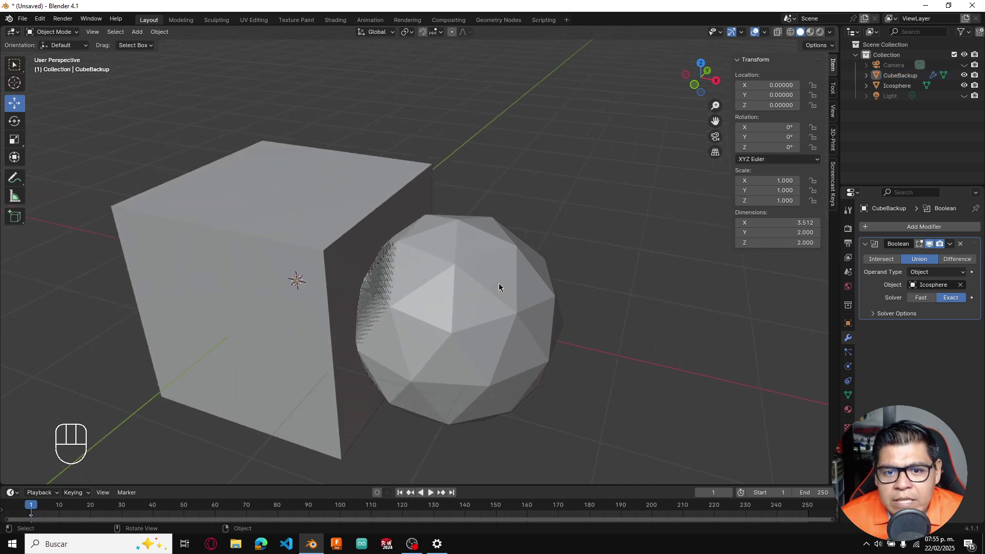
{"action": "left_click", "coordinate": [896, 86]}
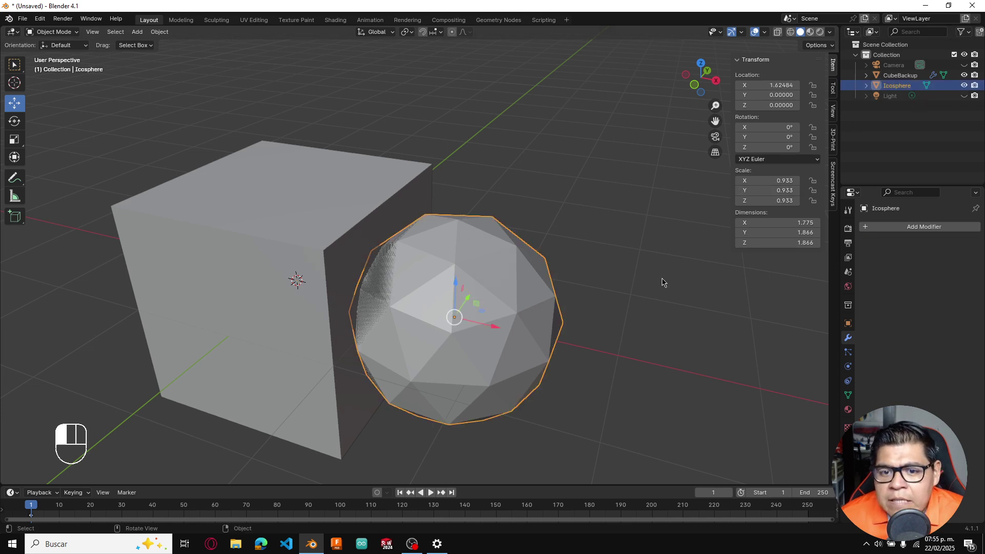
{"action": "left_click", "coordinate": [582, 262]}
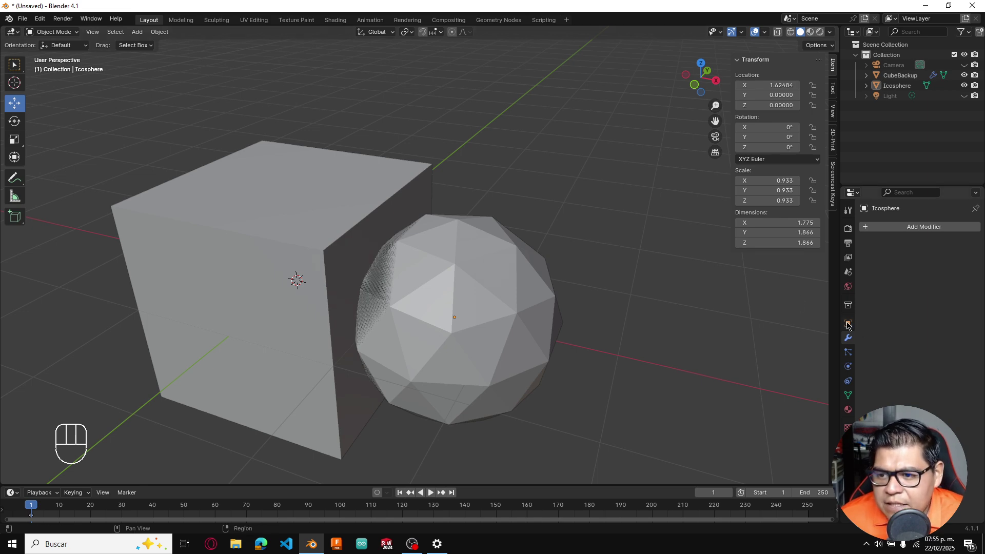
{"action": "left_click", "coordinate": [507, 289]}
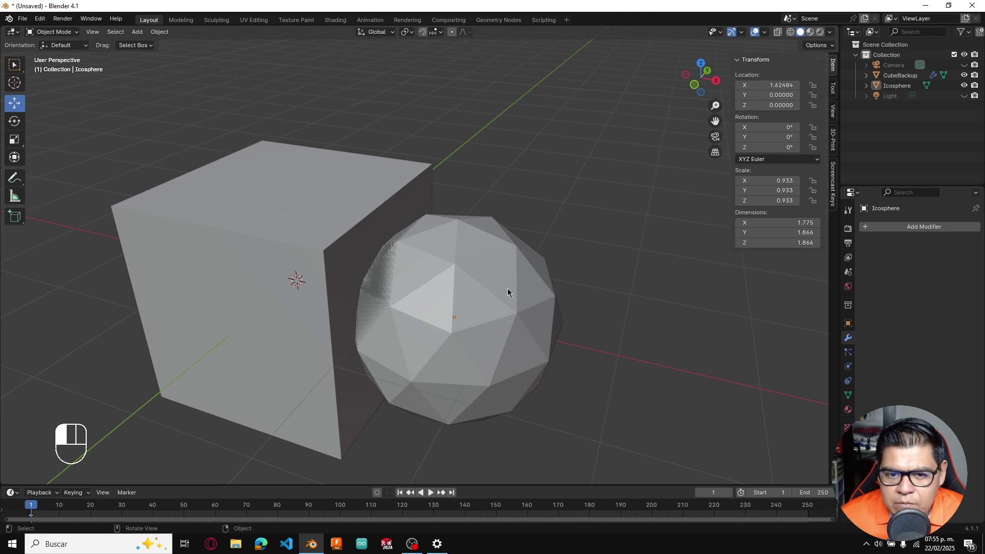
{"action": "left_click", "coordinate": [498, 265]}
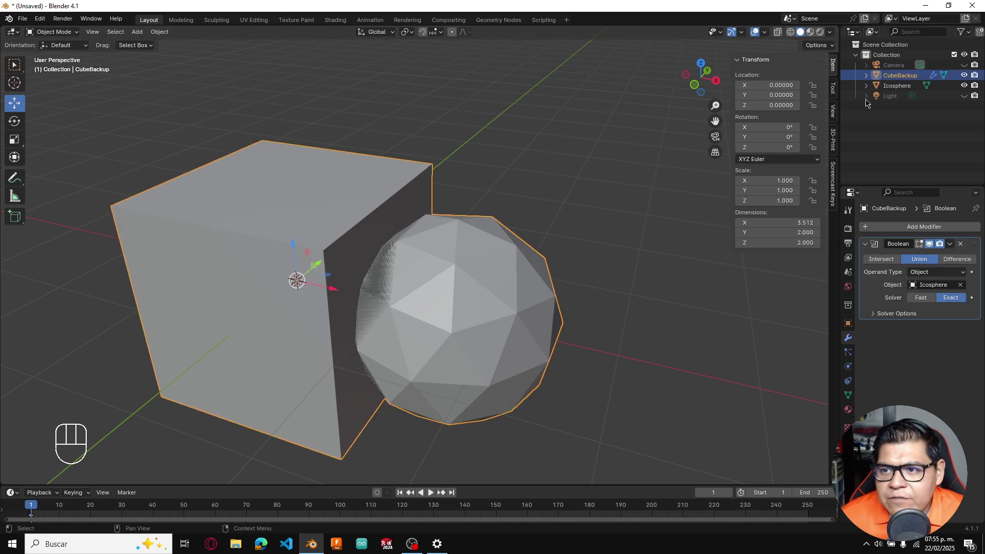
Step: Move the icosphere along the global X axis toward the cube, to about X 1.02
{"action": "left_click", "coordinate": [893, 86]}
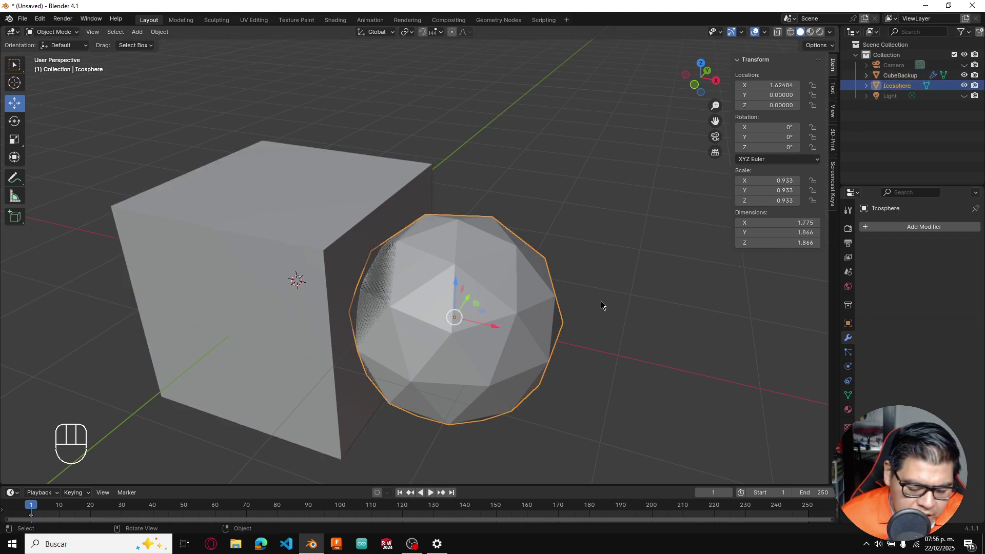
{"action": "key", "text": "g"}
{"action": "key", "text": "x"}
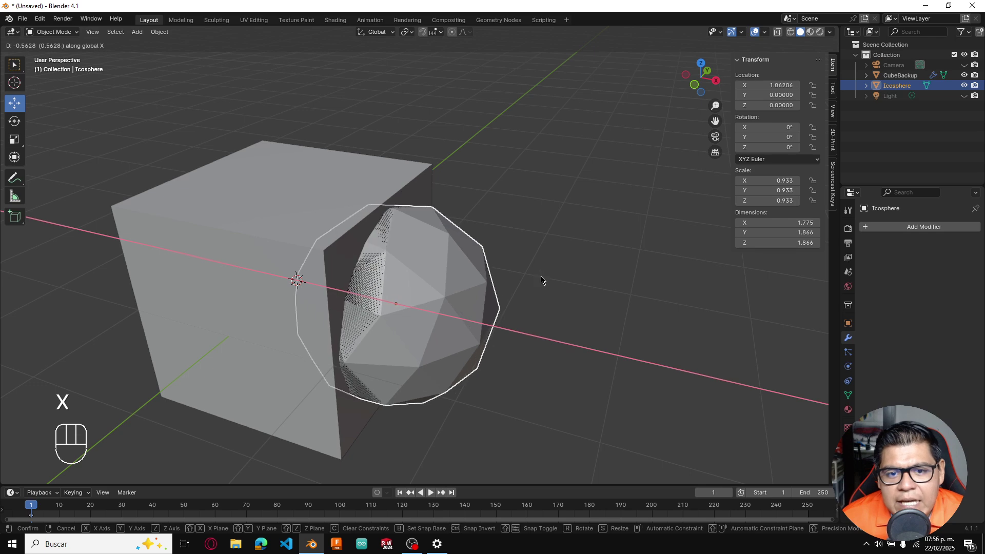
{"action": "left_click", "coordinate": [544, 285]}
Step: Hide the icosphere and examine CubeBackup's union shape from several angles
{"action": "middle_click_drag", "start_coordinate": [583, 334], "coordinate": [574, 330]}
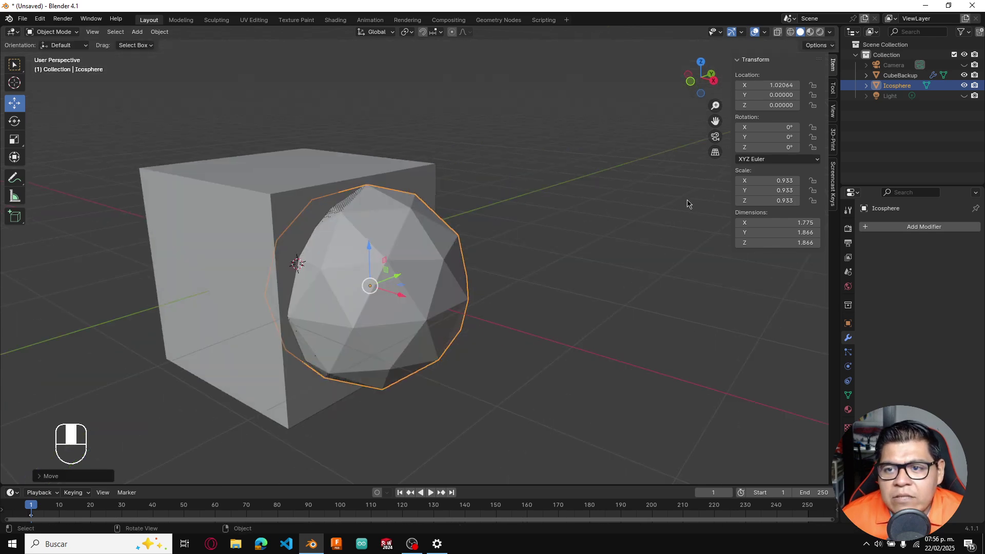
{"action": "middle_click_drag", "start_coordinate": [687, 204], "coordinate": [522, 307]}
{"action": "left_click", "coordinate": [964, 85]}
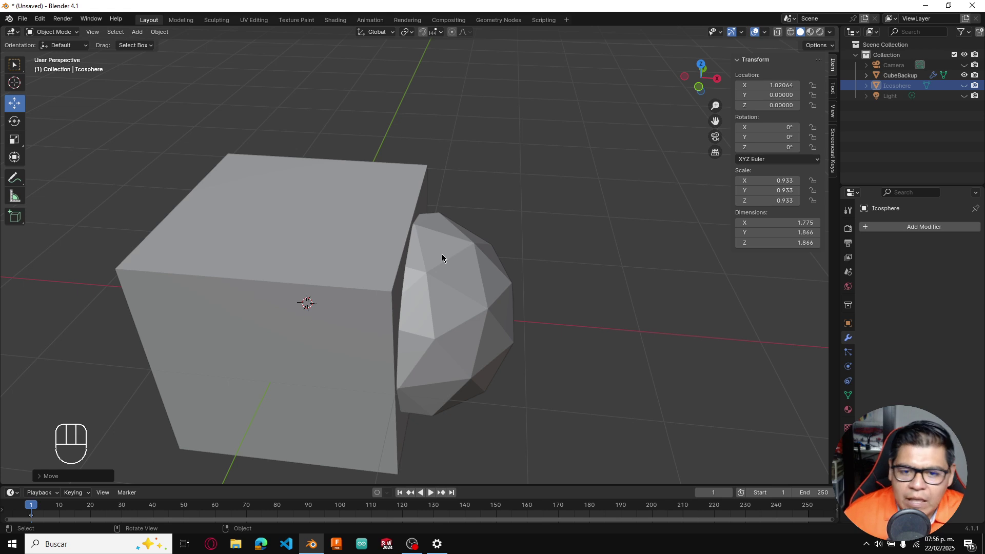
{"action": "middle_click_drag", "start_coordinate": [443, 254], "coordinate": [409, 275]}
{"action": "middle_click_drag", "start_coordinate": [519, 289], "coordinate": [666, 312], "text": "shift"}
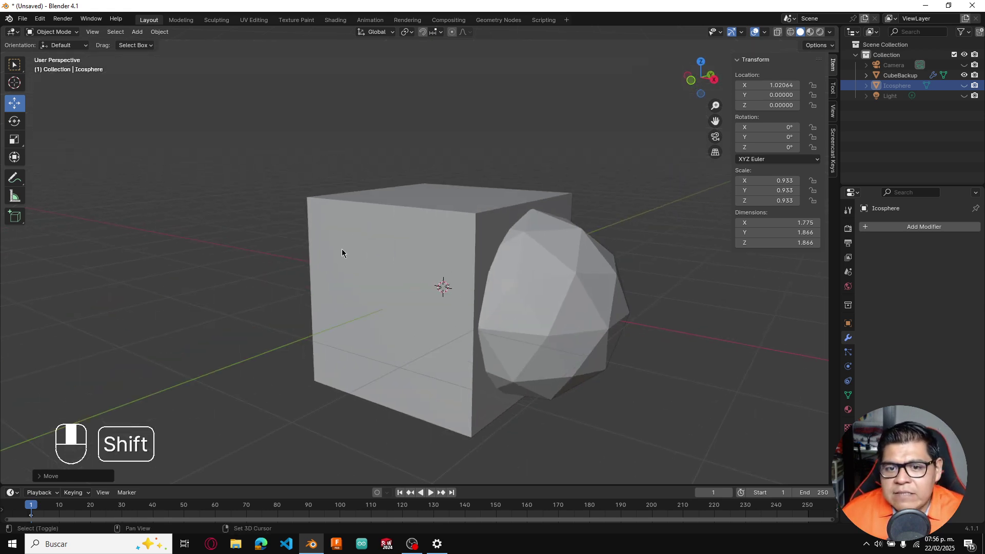
Step: Add a cylinder mesh at the centre of CubeBackup
{"action": "left_click", "coordinate": [486, 299]}
{"action": "key", "text": "shift+a"}
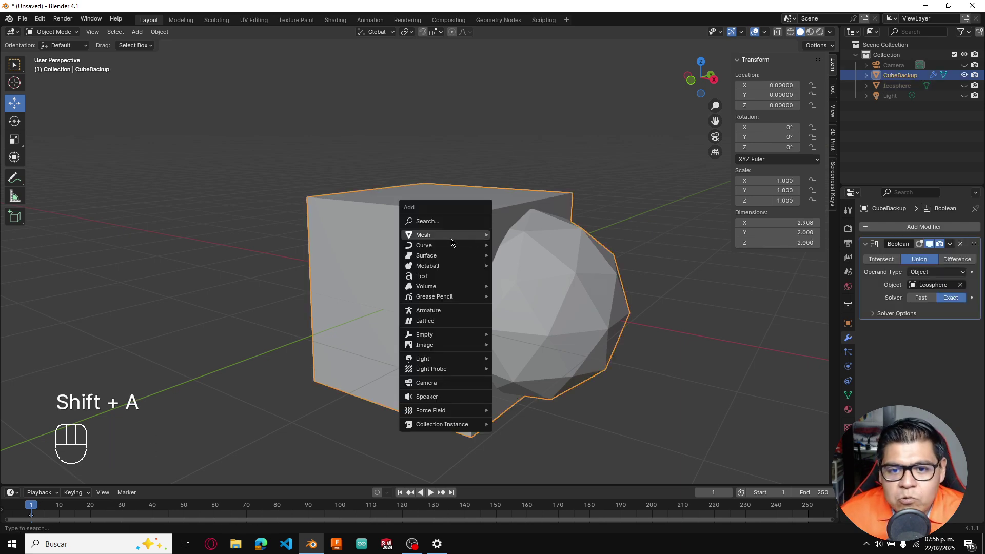
{"action": "mouse_move", "coordinate": [451, 241]}
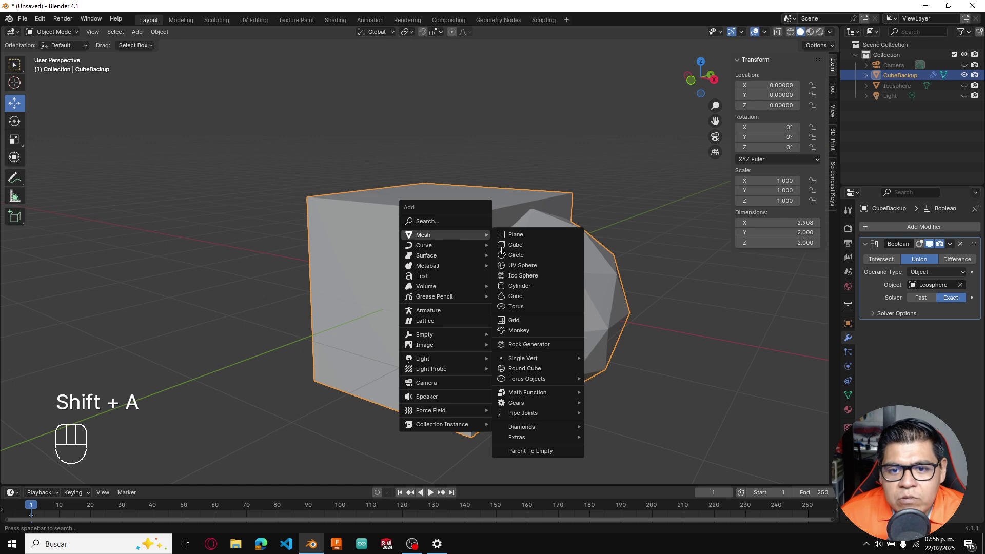
{"action": "left_click", "coordinate": [519, 286]}
{"action": "key", "text": "s"}
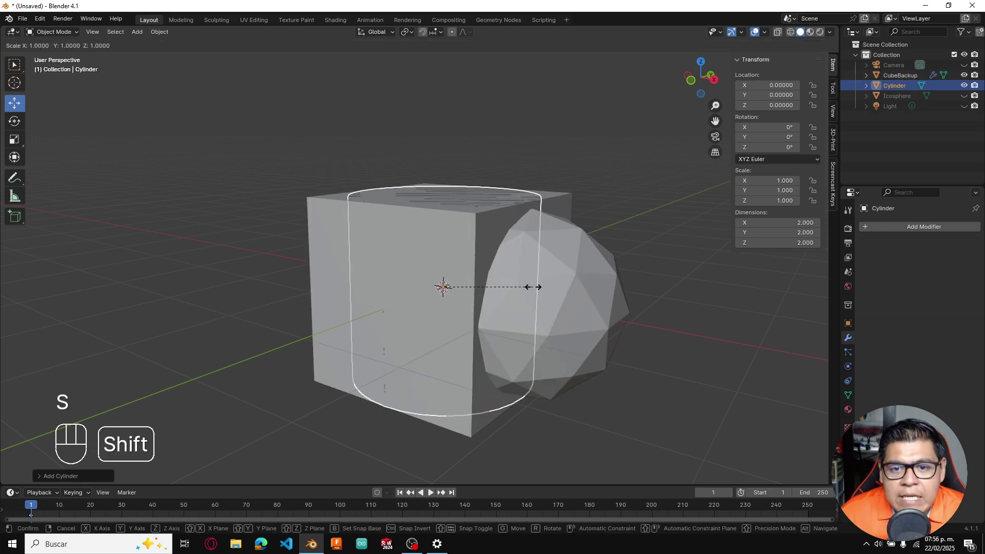
{"action": "key", "text": "shift+z"}
{"action": "key", "text": "Escape"}
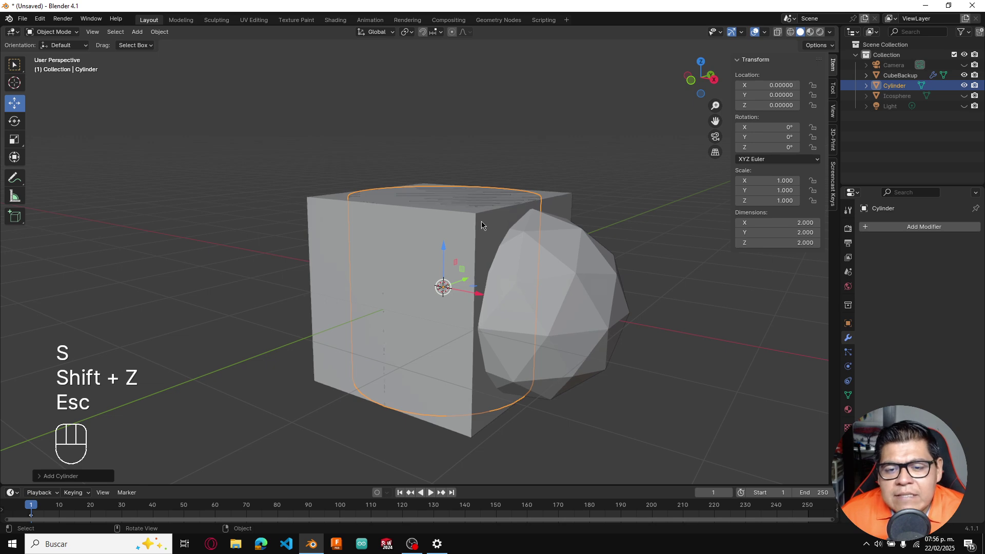
Step: Scale the cylinder down in X and Y only, to about 0.719, keeping its height along Z
{"action": "middle_click_drag", "start_coordinate": [488, 208], "coordinate": [495, 263], "text": "shift"}
{"action": "scroll", "coordinate": [495, 263], "scroll_direction": "down", "scroll_amount": 2}
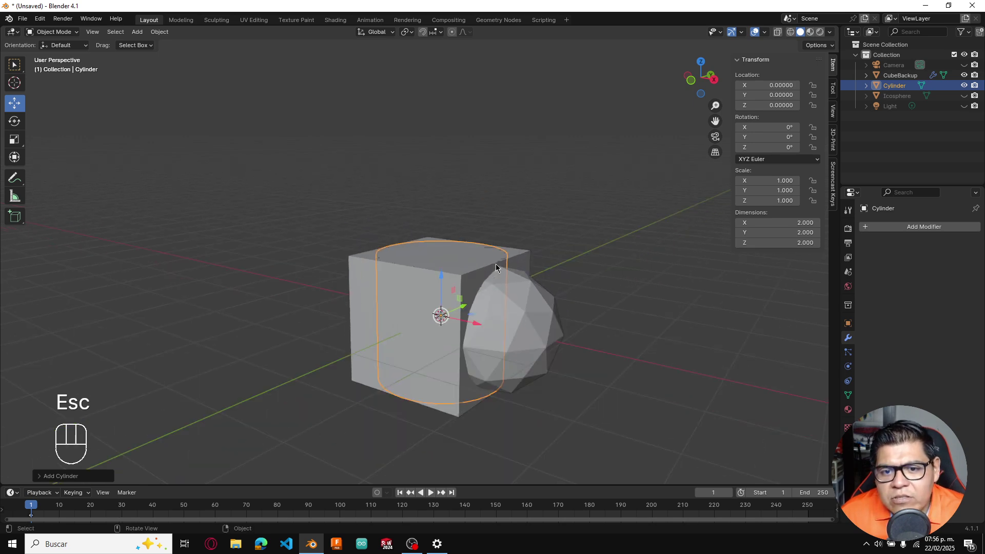
{"action": "scroll", "coordinate": [495, 263], "scroll_direction": "up", "scroll_amount": 6}
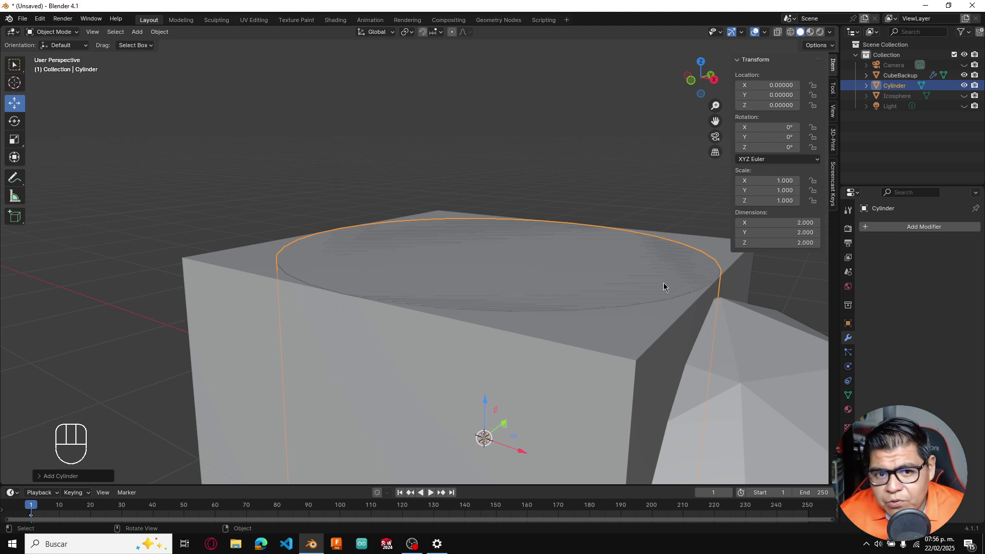
{"action": "key", "text": "s"}
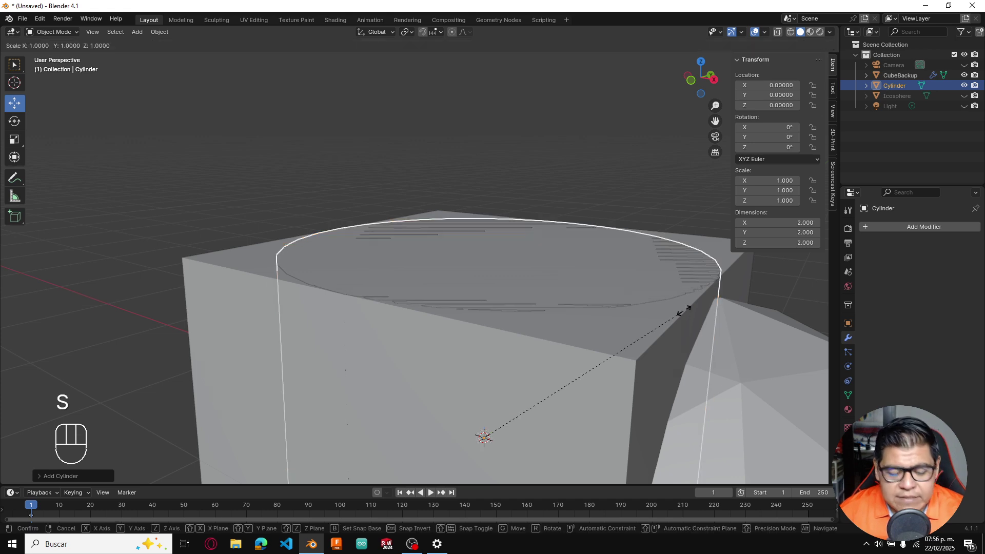
{"action": "key", "text": "shift+z"}
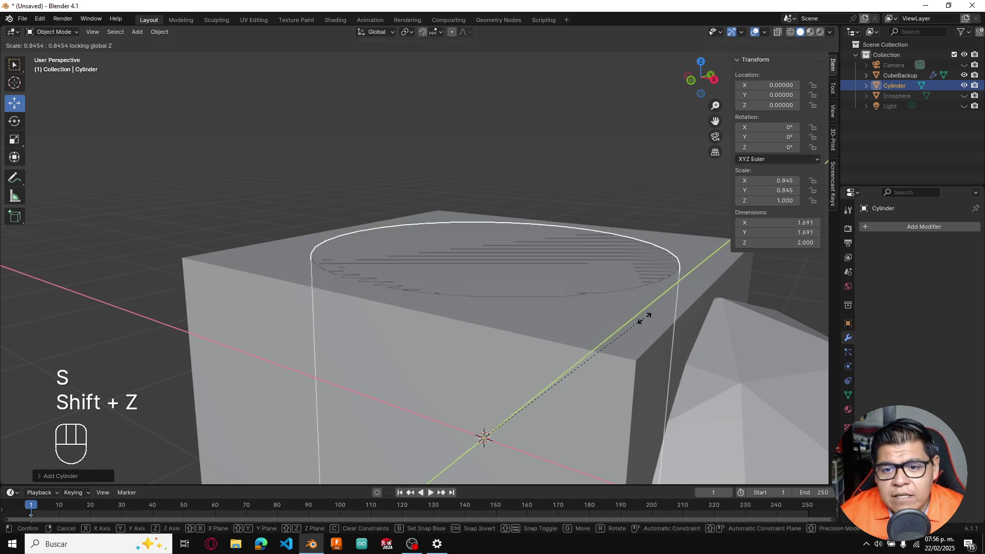
{"action": "left_click", "coordinate": [614, 330]}
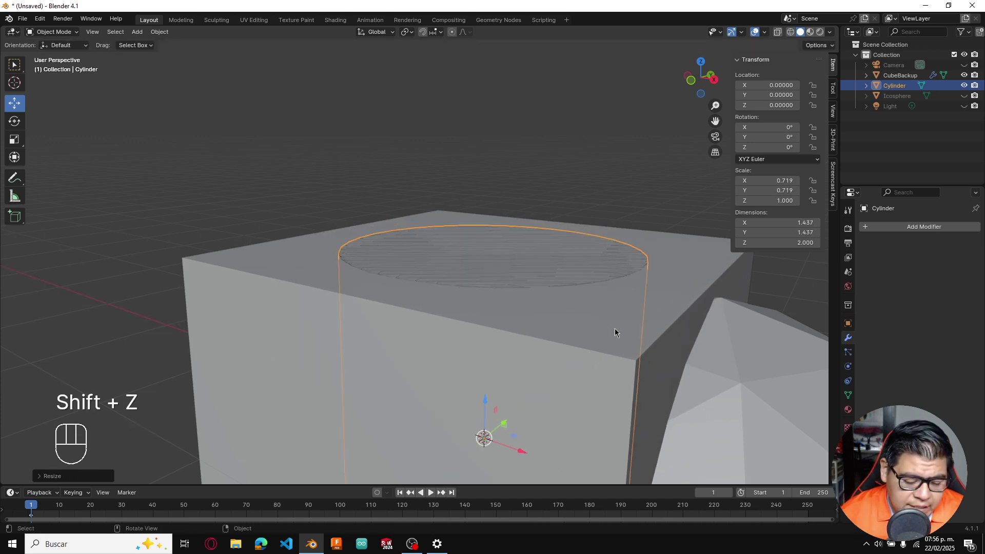
Step: Move the cylinder up along the global Z axis to about Z 0.71, so it protrudes above the cube
{"action": "key", "text": "g"}
{"action": "key", "text": "z"}
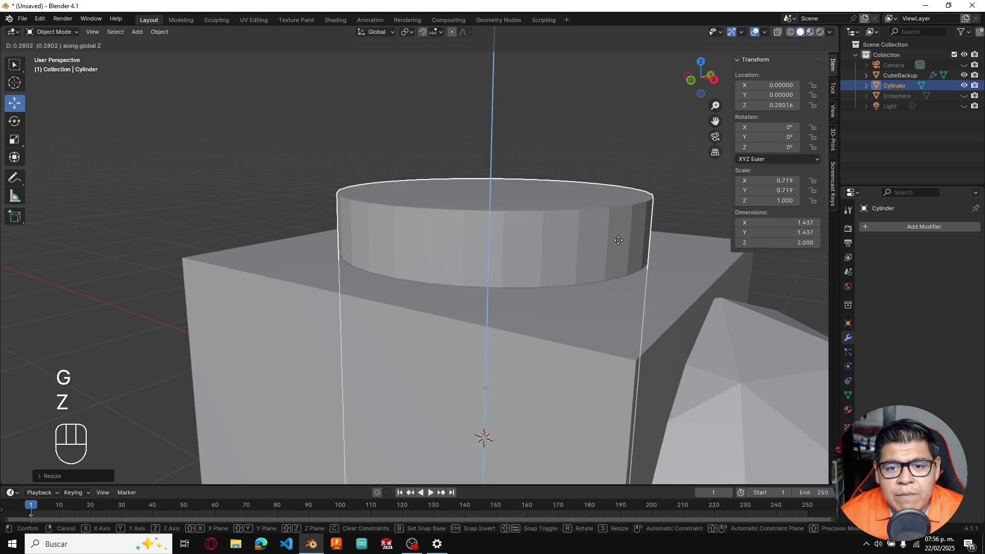
{"action": "left_click", "coordinate": [621, 201]}
{"action": "scroll", "coordinate": [695, 273], "scroll_direction": "up", "scroll_amount": 2}
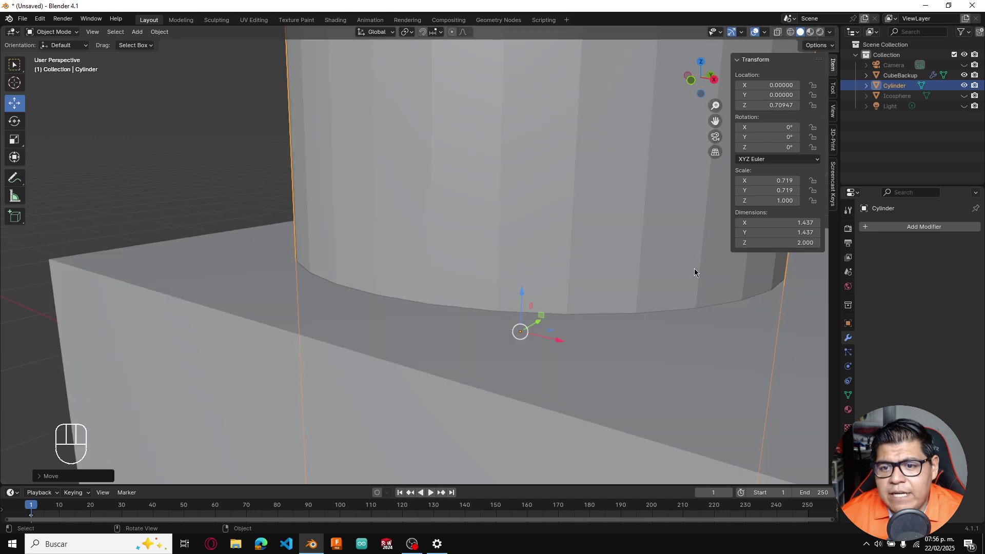
{"action": "scroll", "coordinate": [694, 273], "scroll_direction": "down", "scroll_amount": 5}
{"action": "middle_click_drag", "start_coordinate": [694, 273], "coordinate": [587, 277], "text": "shift"}
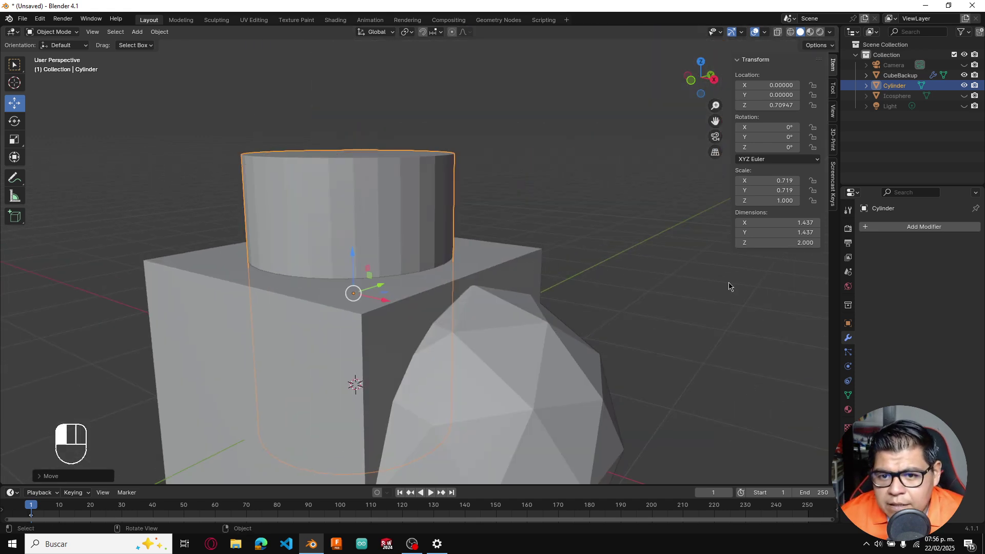
Step: Add a second Boolean modifier to CubeBackup and pick the cylinder as its operand object
{"action": "key", "text": "ctrl+z"}
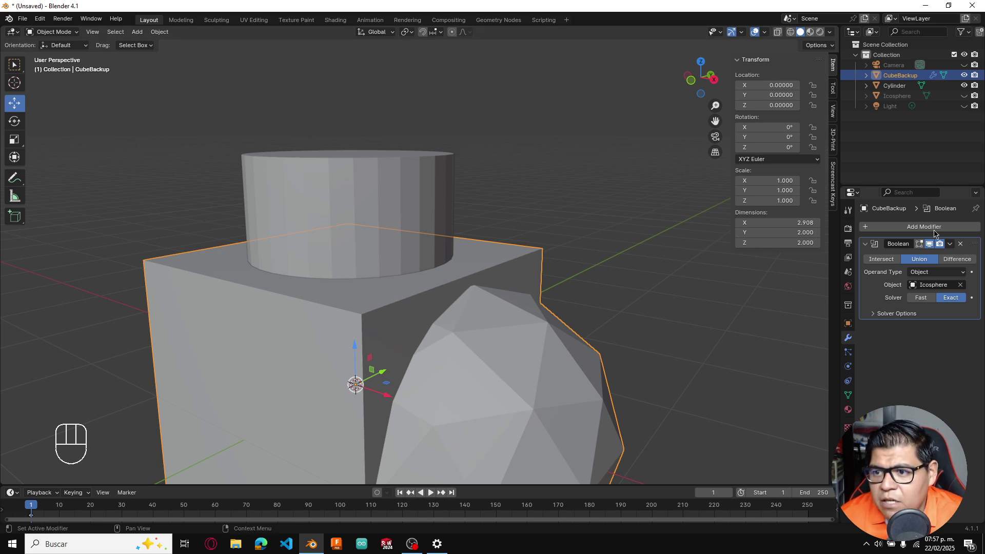
{"action": "left_click", "coordinate": [489, 279]}
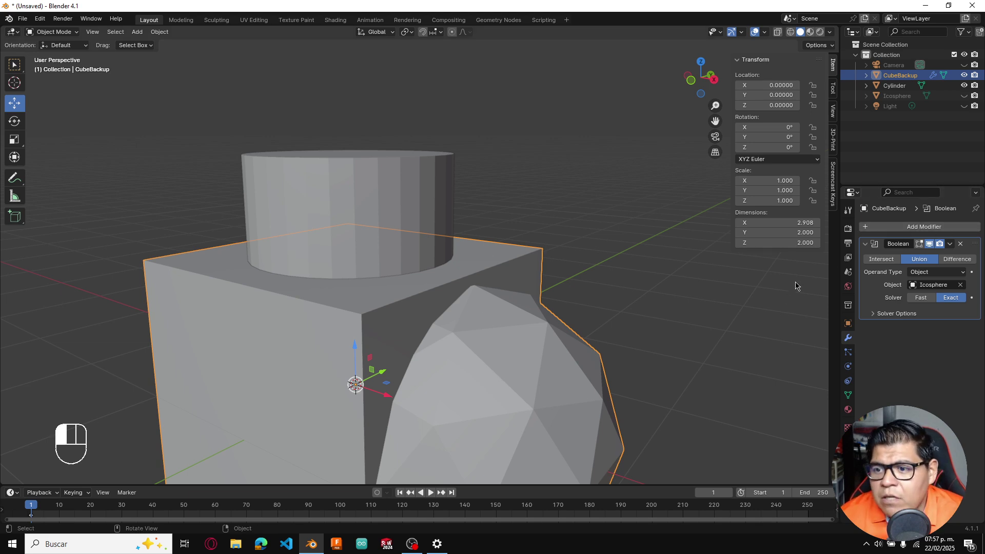
{"action": "left_click", "coordinate": [898, 226]}
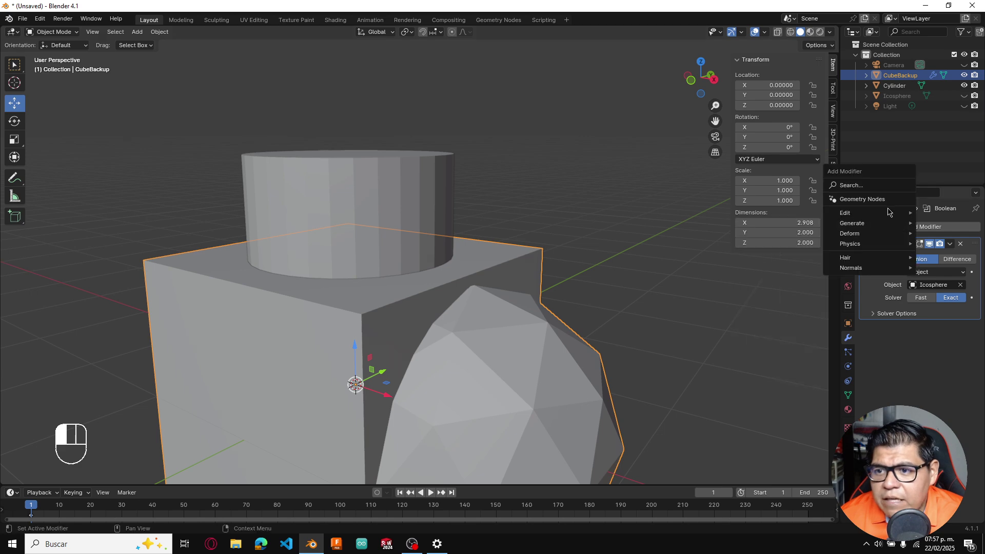
{"action": "mouse_move", "coordinate": [867, 223]}
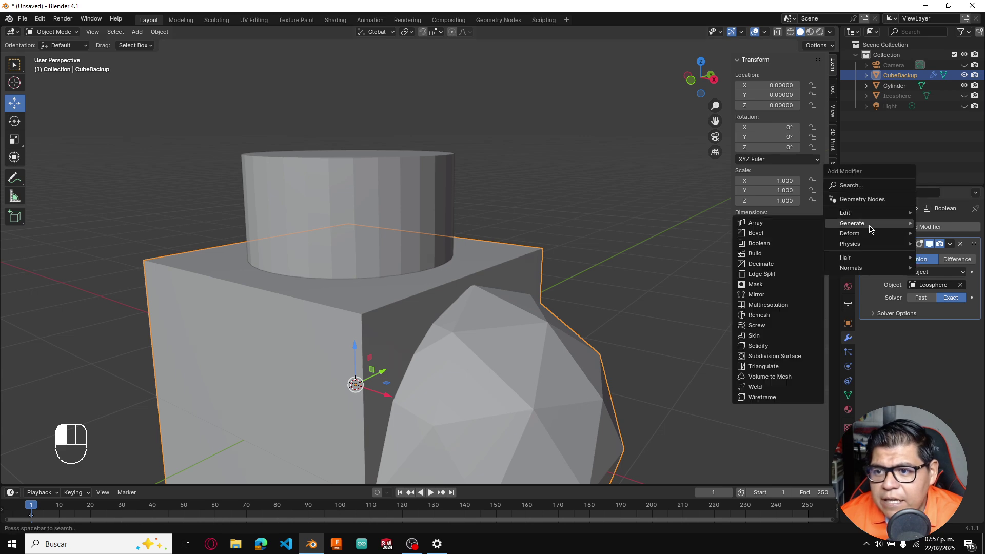
{"action": "left_click", "coordinate": [780, 243]}
{"action": "left_click", "coordinate": [961, 368]}
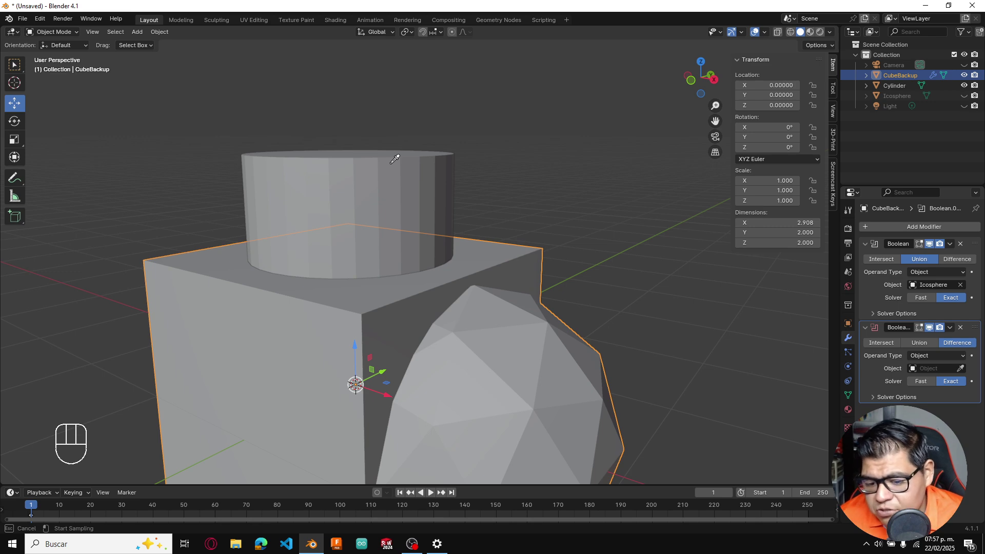
{"action": "left_click", "coordinate": [391, 173]}
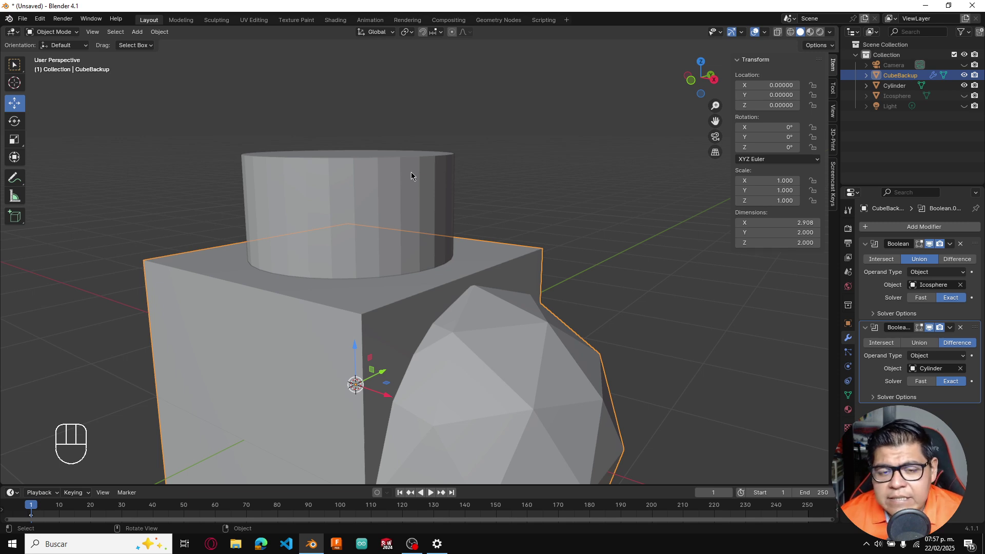
Step: Select the Cylinder object and hide it in the viewport to reveal the cut in CubeBackup
{"action": "left_click", "coordinate": [411, 172]}
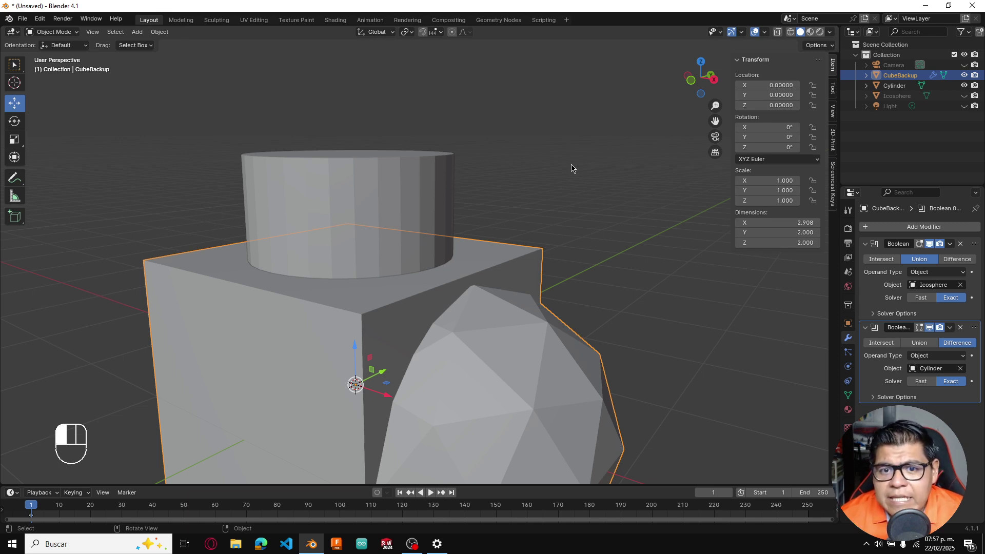
{"action": "left_click", "coordinate": [895, 85]}
{"action": "left_click", "coordinate": [963, 86]}
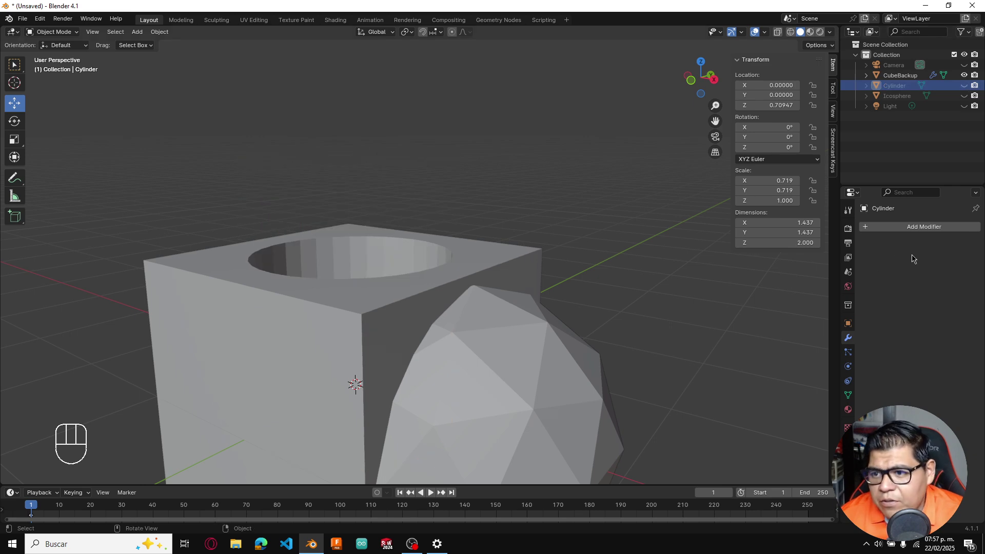
Step: Switch CubeBackup's second Boolean modifier, the one using the cylinder, to Union and inspect the combined shape
{"action": "left_click", "coordinate": [554, 334]}
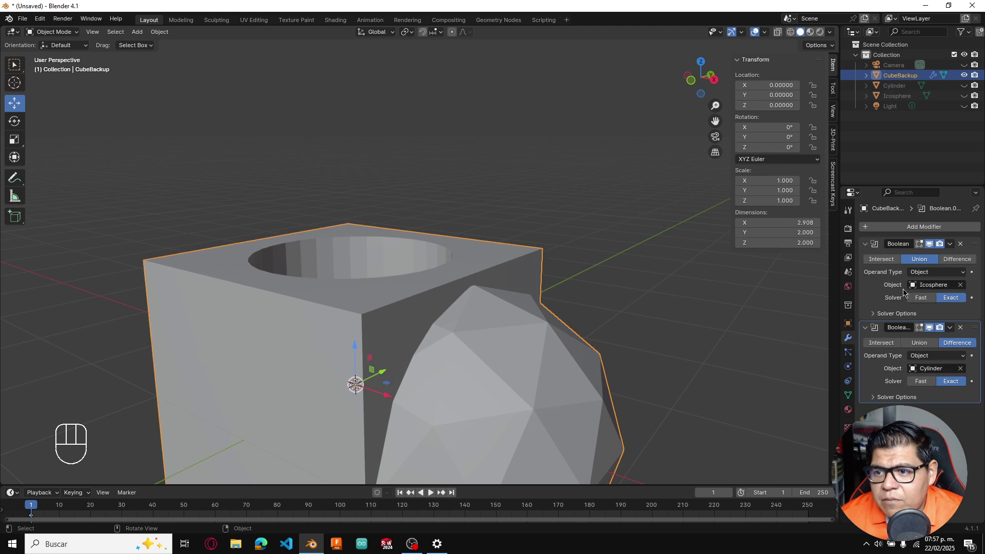
{"action": "left_click", "coordinate": [919, 342]}
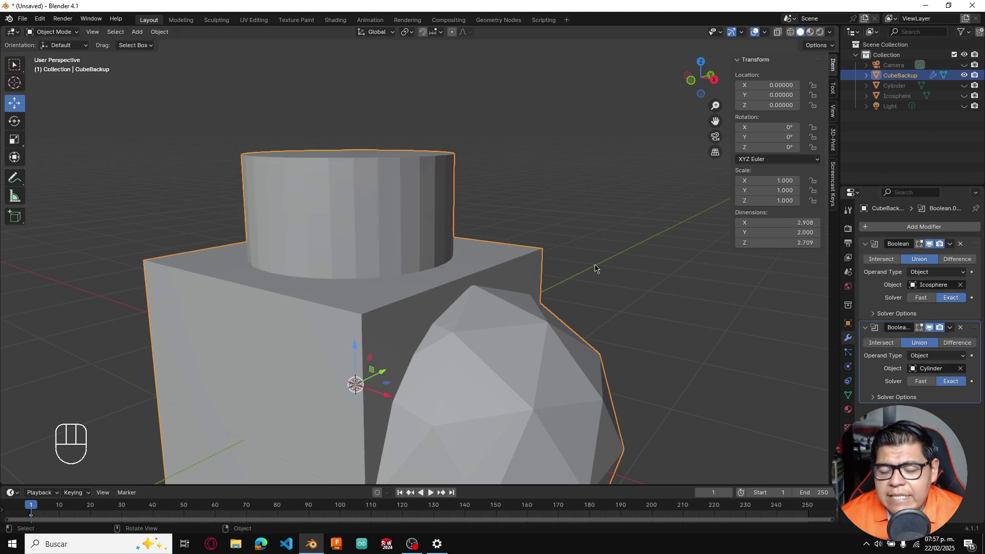
{"action": "middle_click_drag", "start_coordinate": [590, 271], "coordinate": [627, 290]}
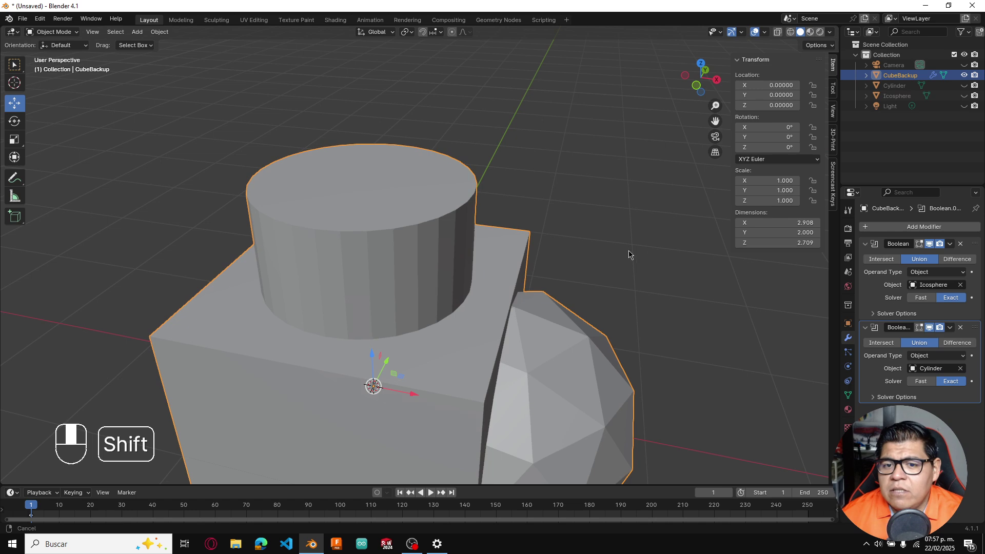
{"action": "middle_click_drag", "start_coordinate": [590, 328], "coordinate": [600, 277], "text": "shift"}
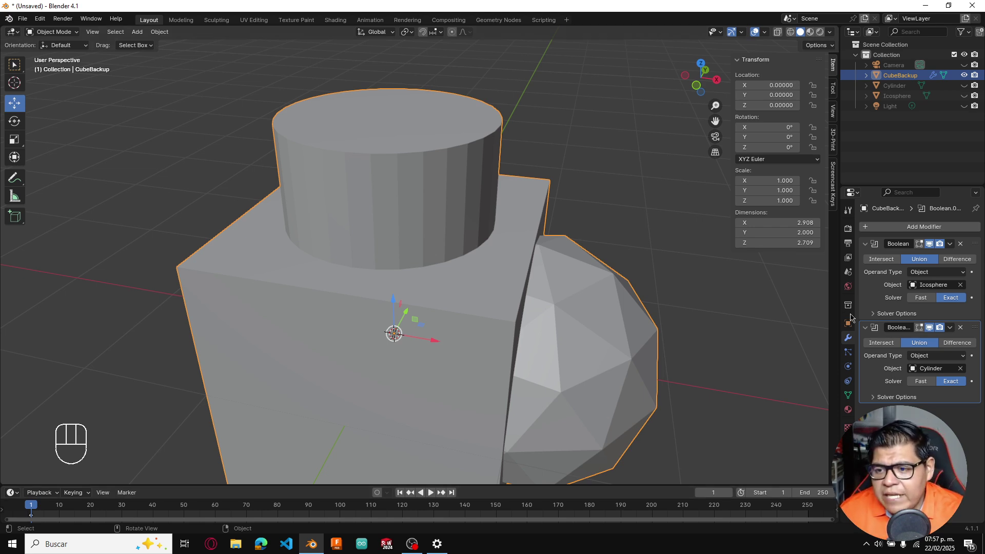
{"action": "scroll", "coordinate": [572, 356], "scroll_direction": "down", "scroll_amount": 4}
{"action": "middle_click_drag", "start_coordinate": [575, 359], "coordinate": [656, 431]}
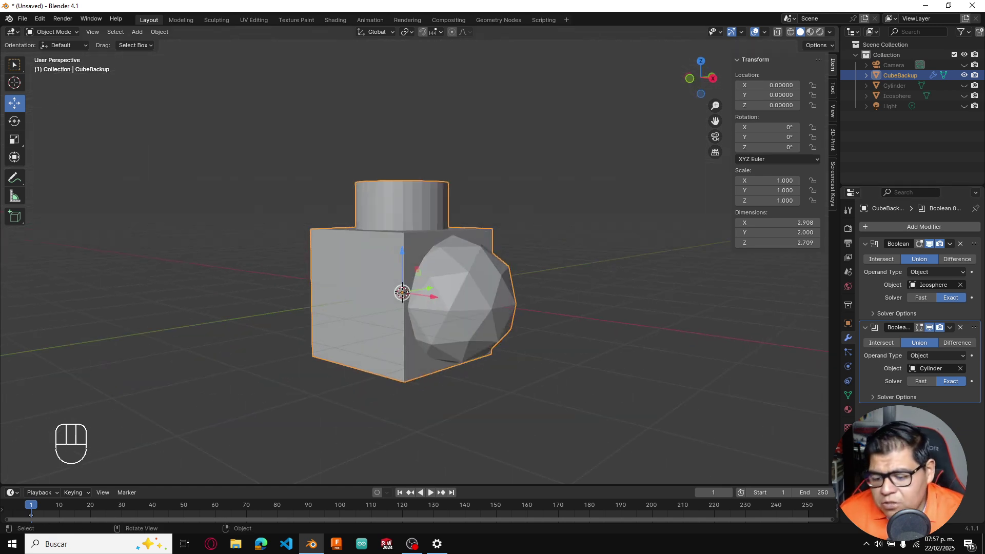